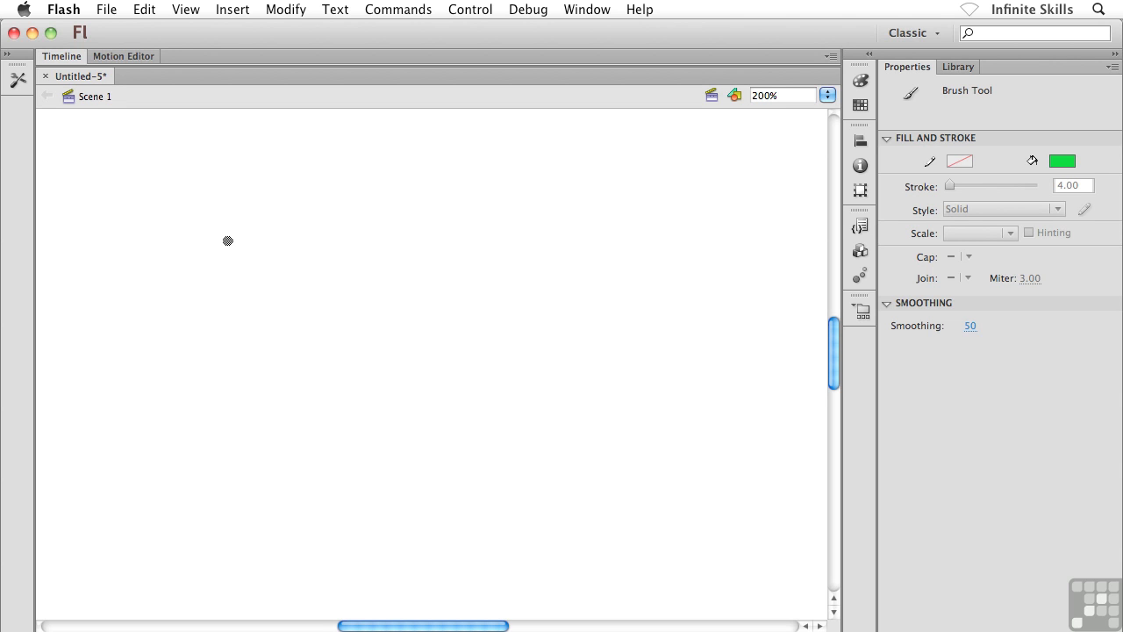
- Expand the Tools panel and browse the brush size and shape options without changing them
click(17, 81)
click(120, 213)
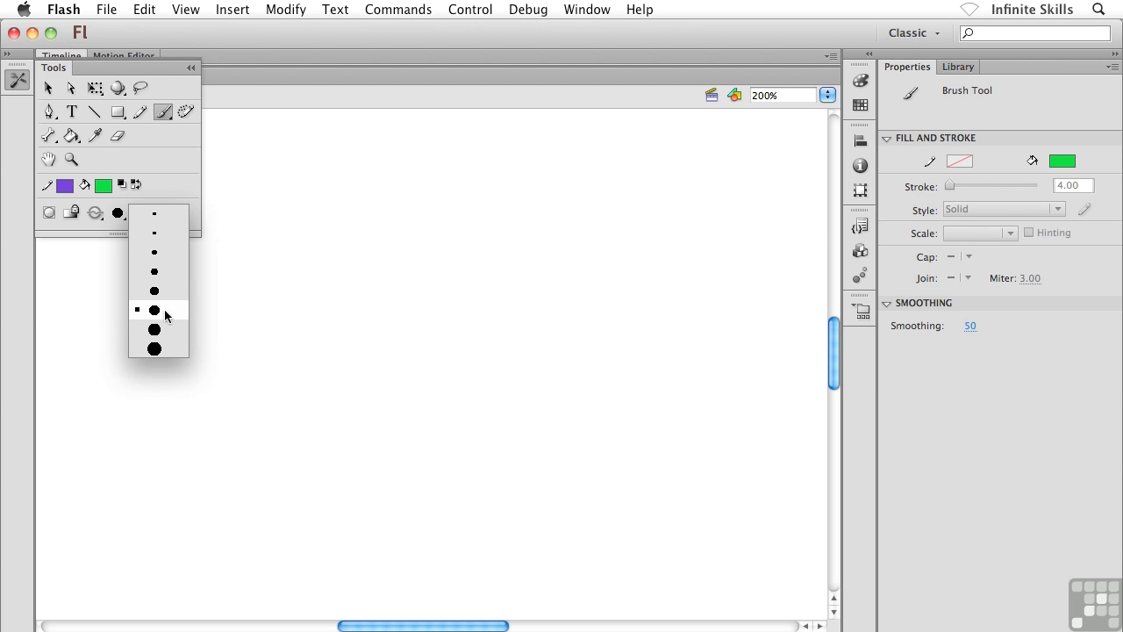
click(183, 192)
click(148, 219)
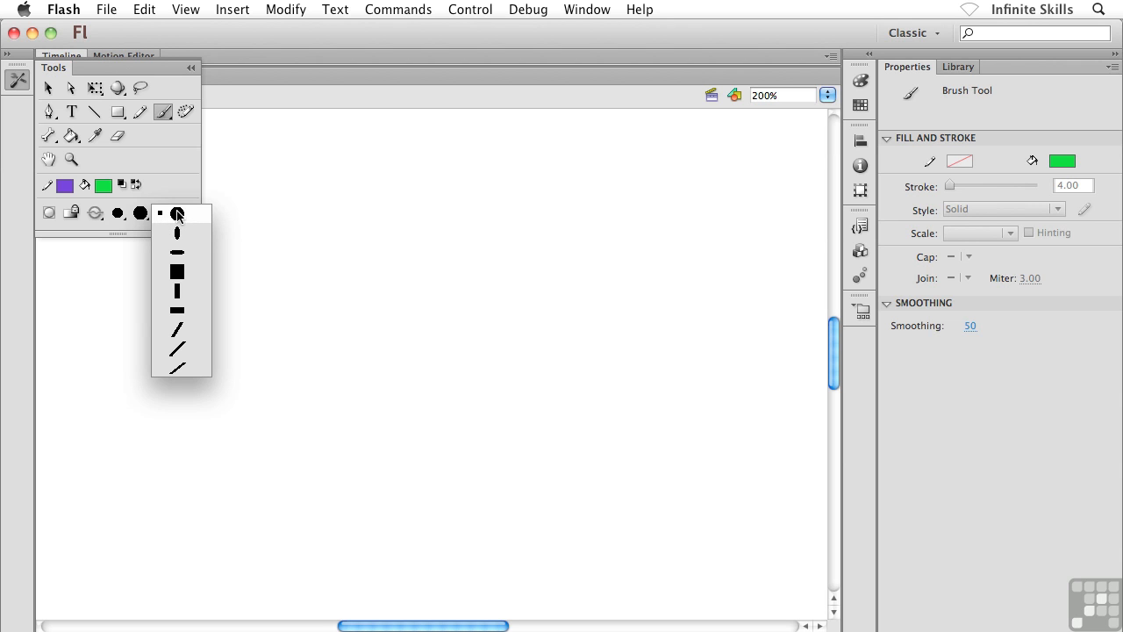
click(174, 191)
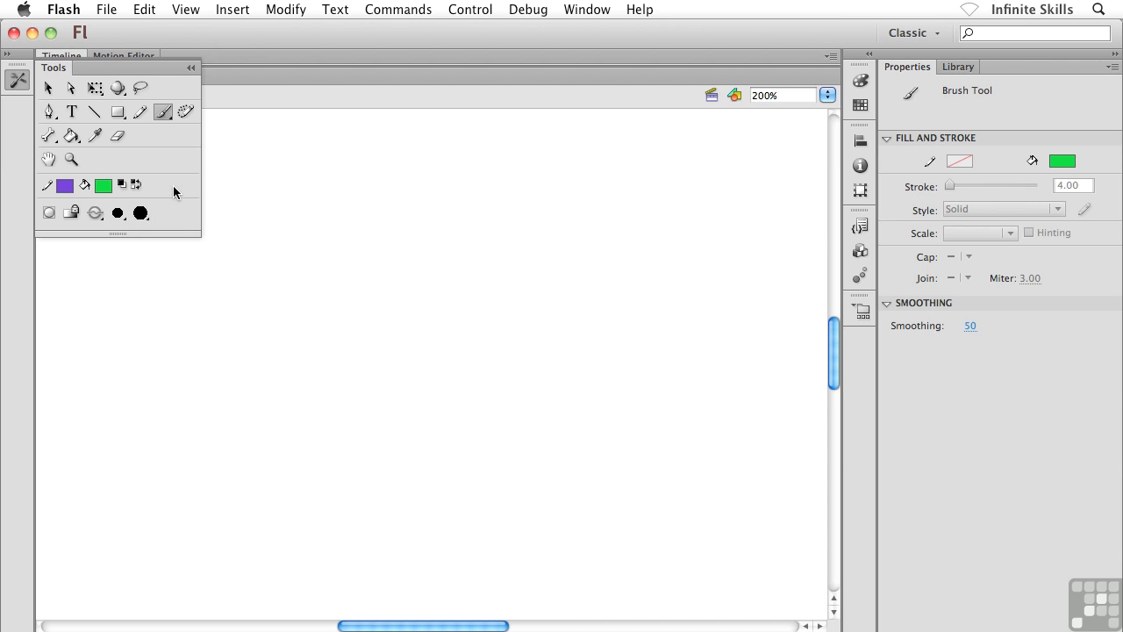
- Check the brush modes, keeping Paint Normal, and re-expand the Tools panel into a full column
click(96, 215)
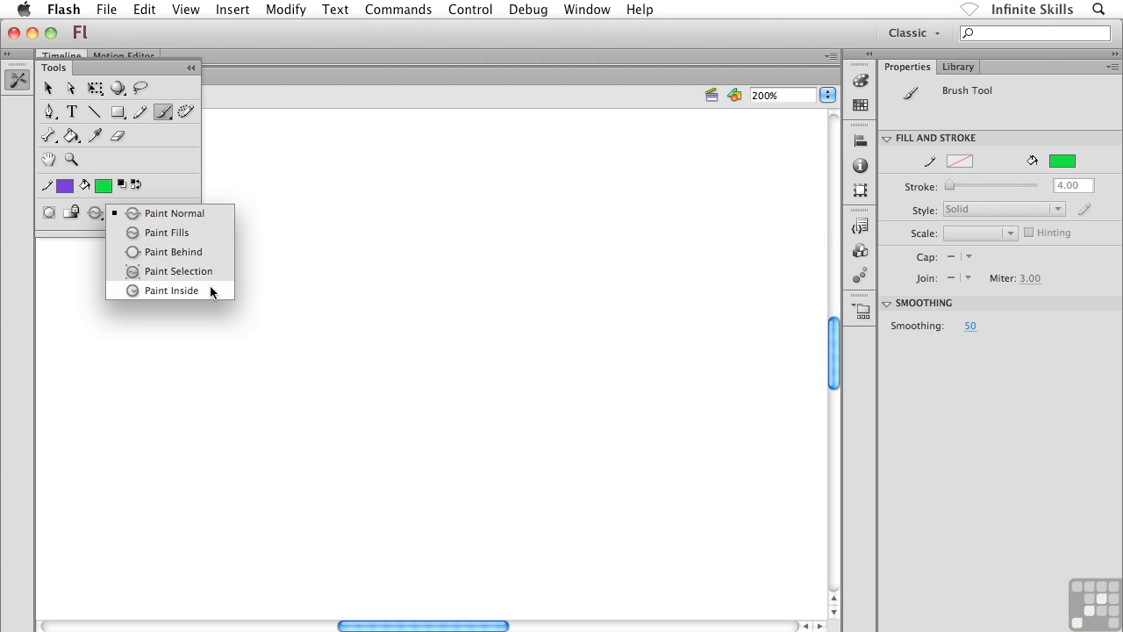
click(178, 165)
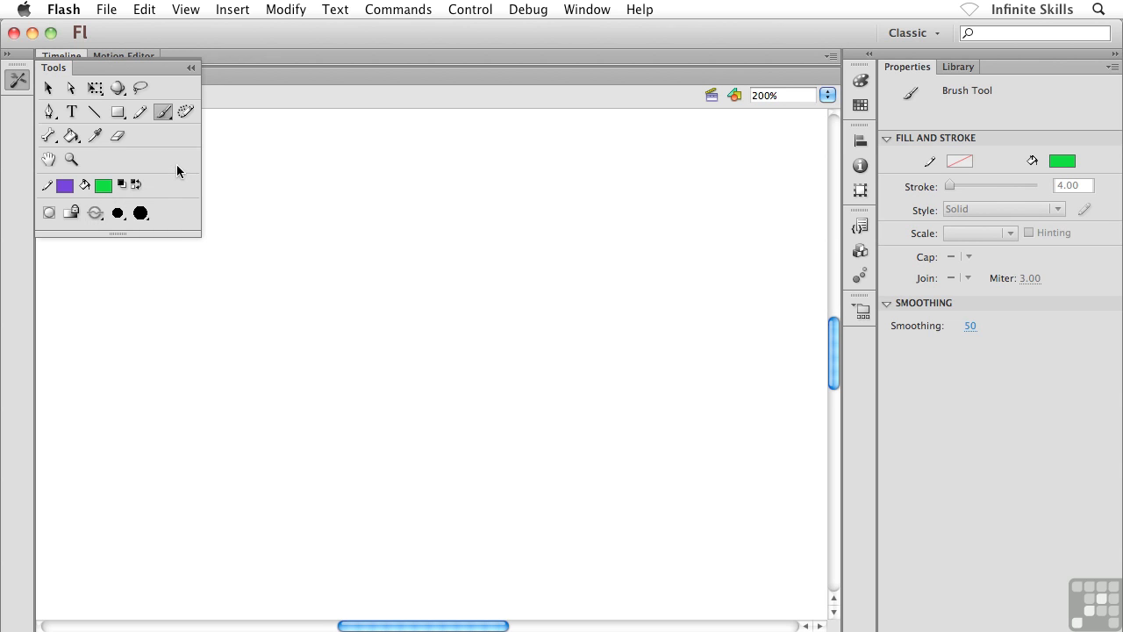
click(192, 69)
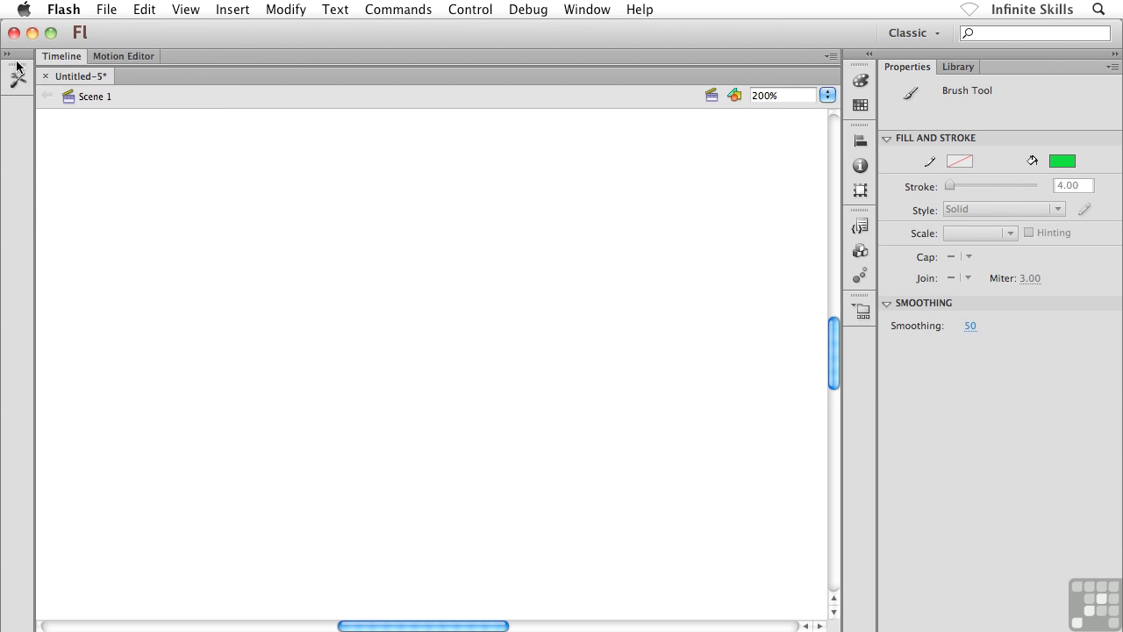
click(8, 57)
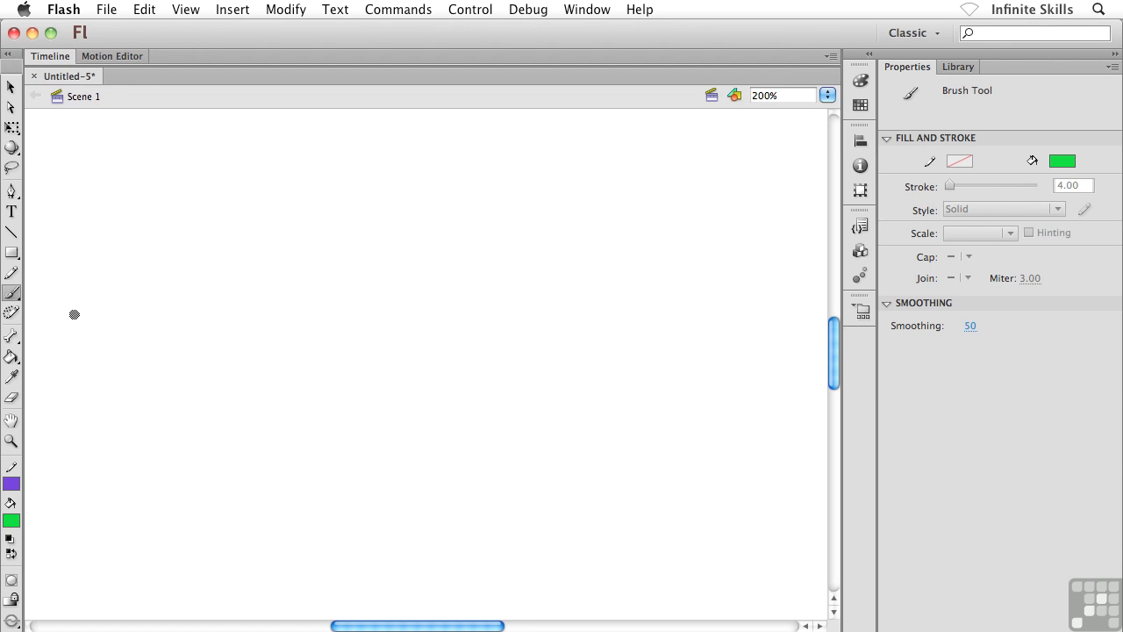
click(13, 621)
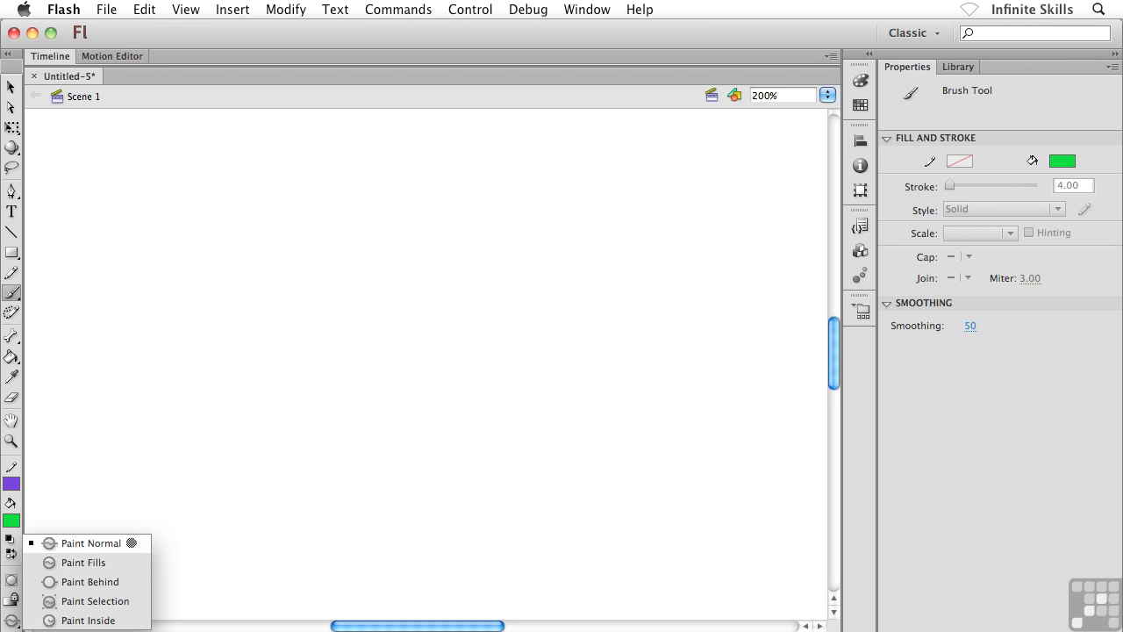
- Switch to the Pencil tool with a blue stroke colour
click(12, 278)
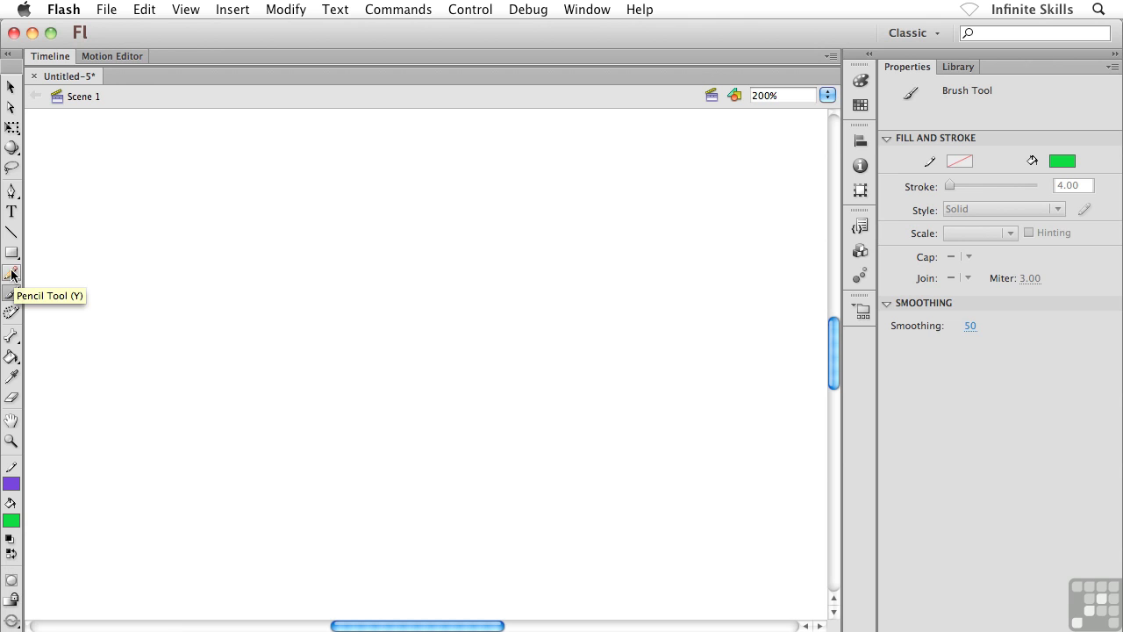
click(12, 278)
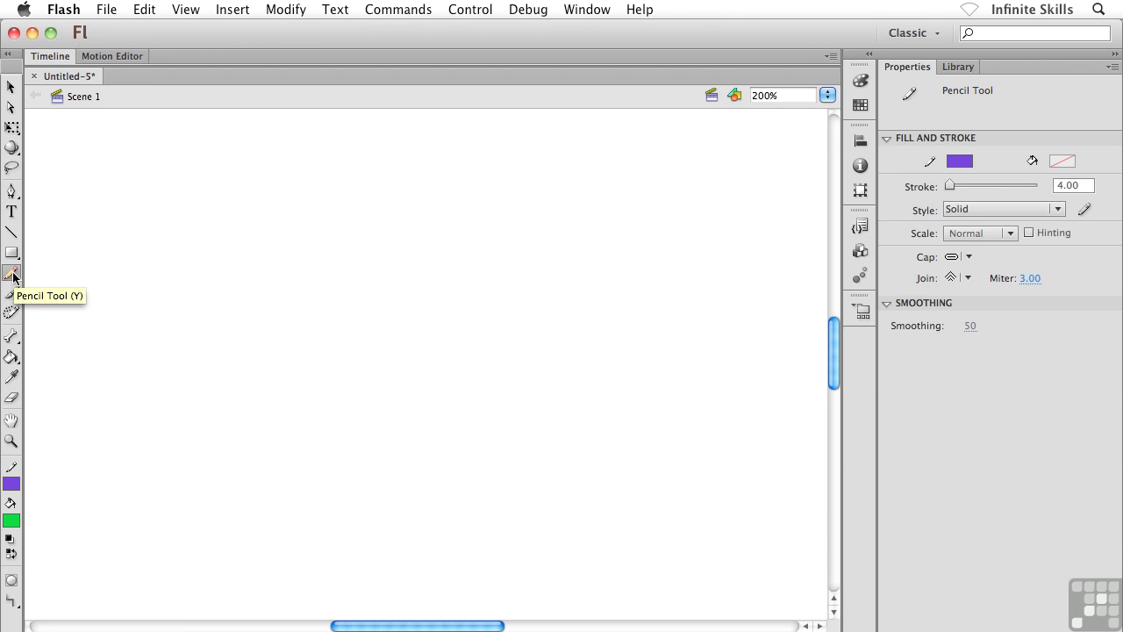
click(11, 483)
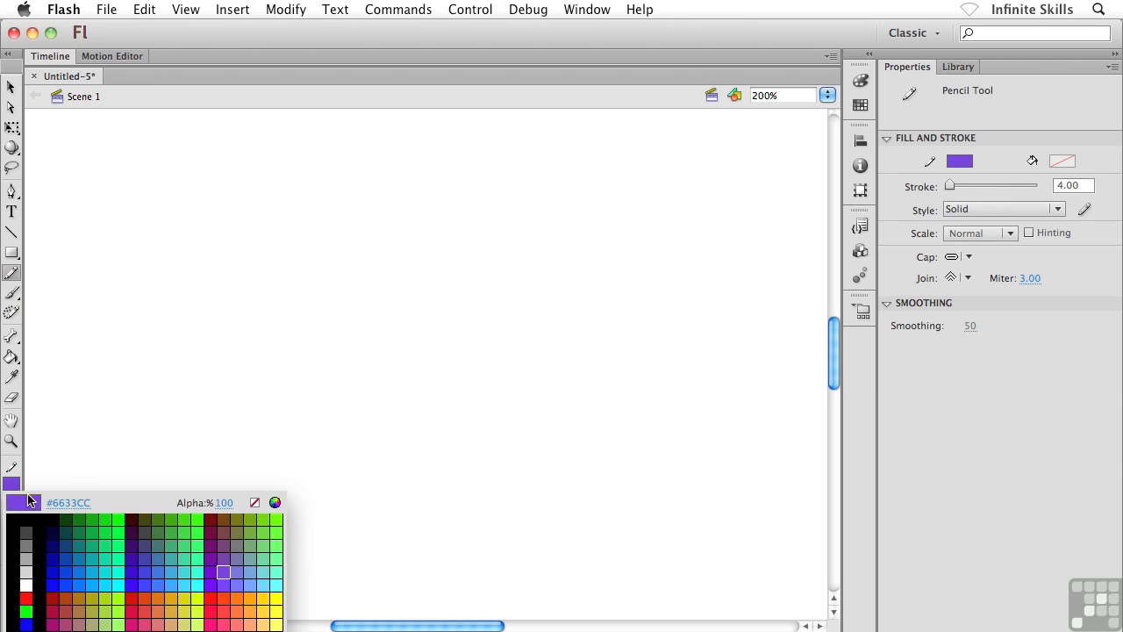
click(159, 575)
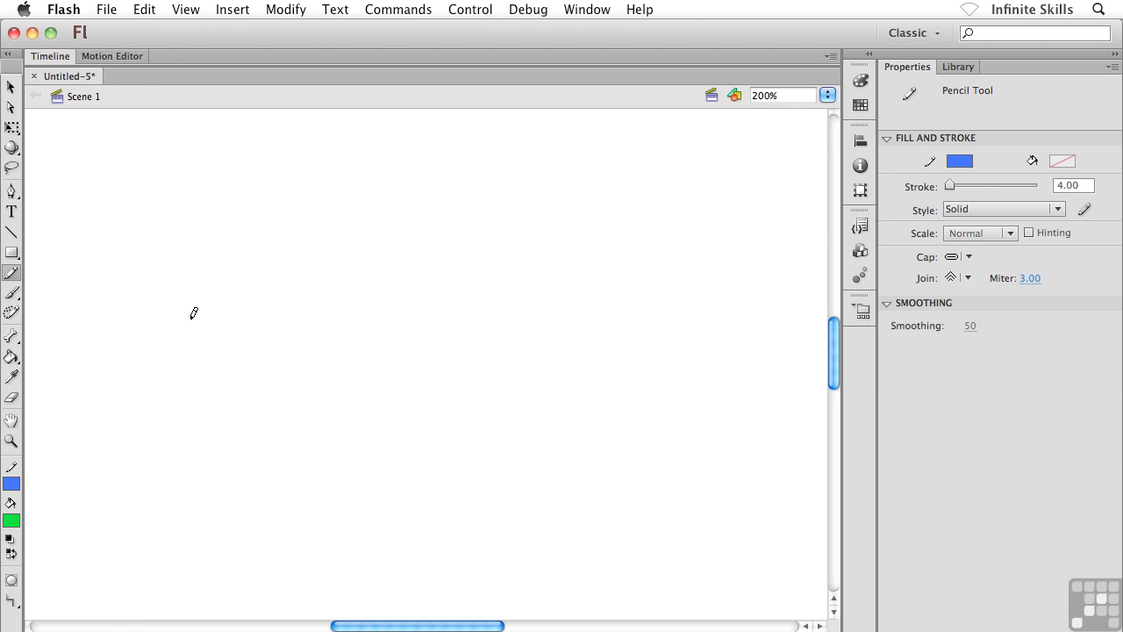
- Draw four parallel diagonal blue lines from left to right across the stage
mouse_move(158, 244)
mouse_down()
mouse_move(236, 342)
mouse_move(345, 431)
mouse_up()
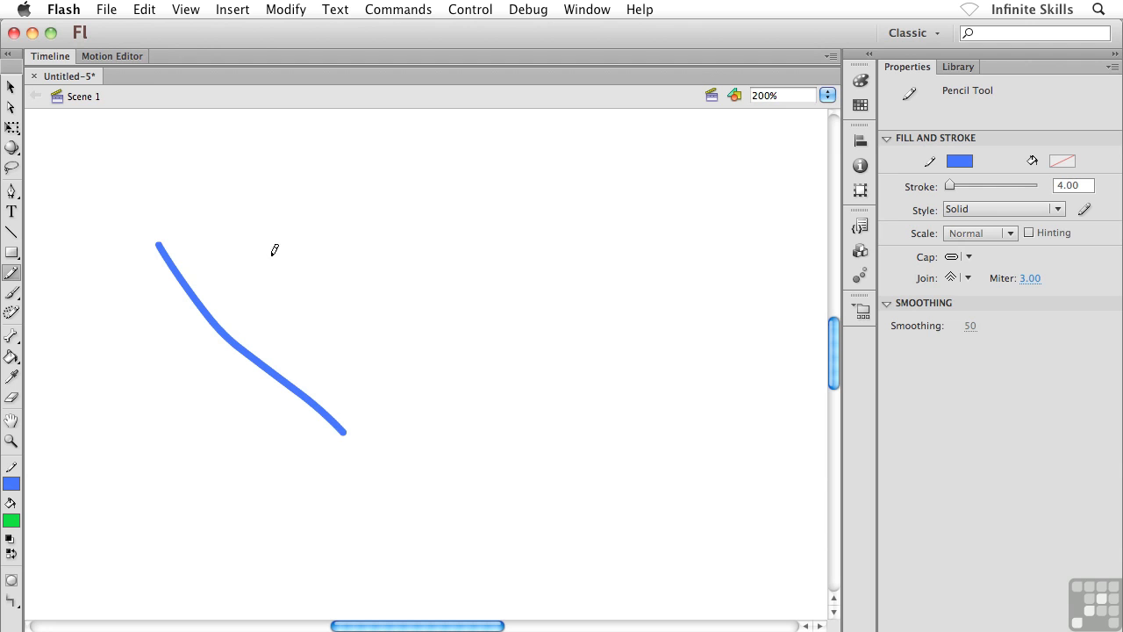
mouse_move(241, 211)
mouse_down()
mouse_move(329, 357)
mouse_move(467, 433)
mouse_up()
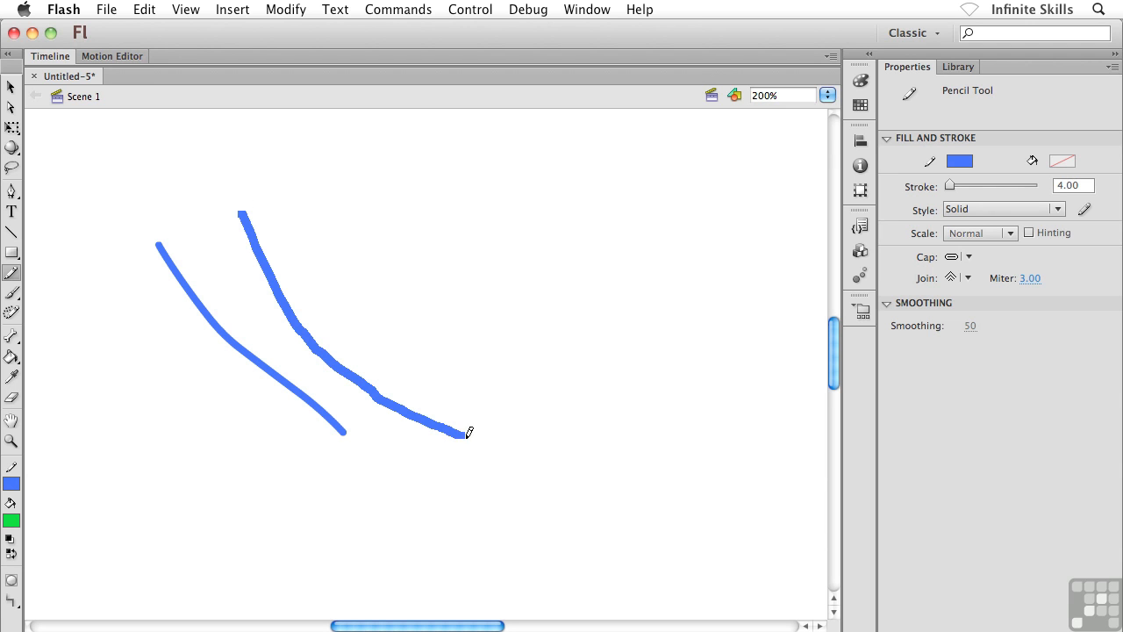
mouse_move(328, 208)
mouse_down()
mouse_move(376, 282)
mouse_move(571, 436)
mouse_up()
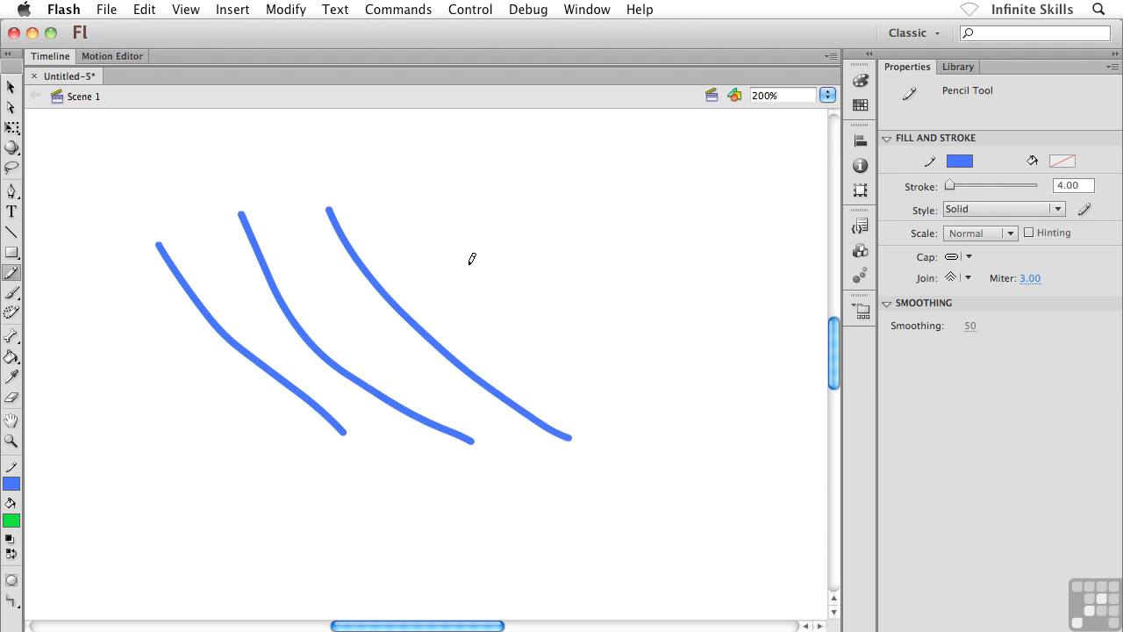
drag(435, 208, 678, 413)
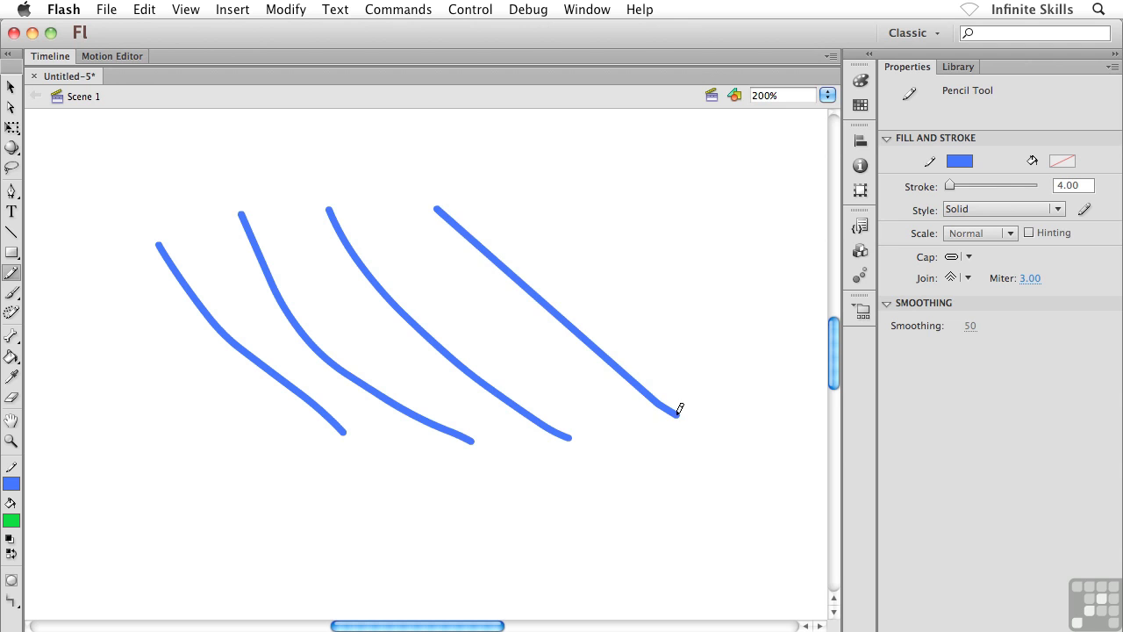
- Select the Brush tool and keep it in Paint Normal mode
click(11, 296)
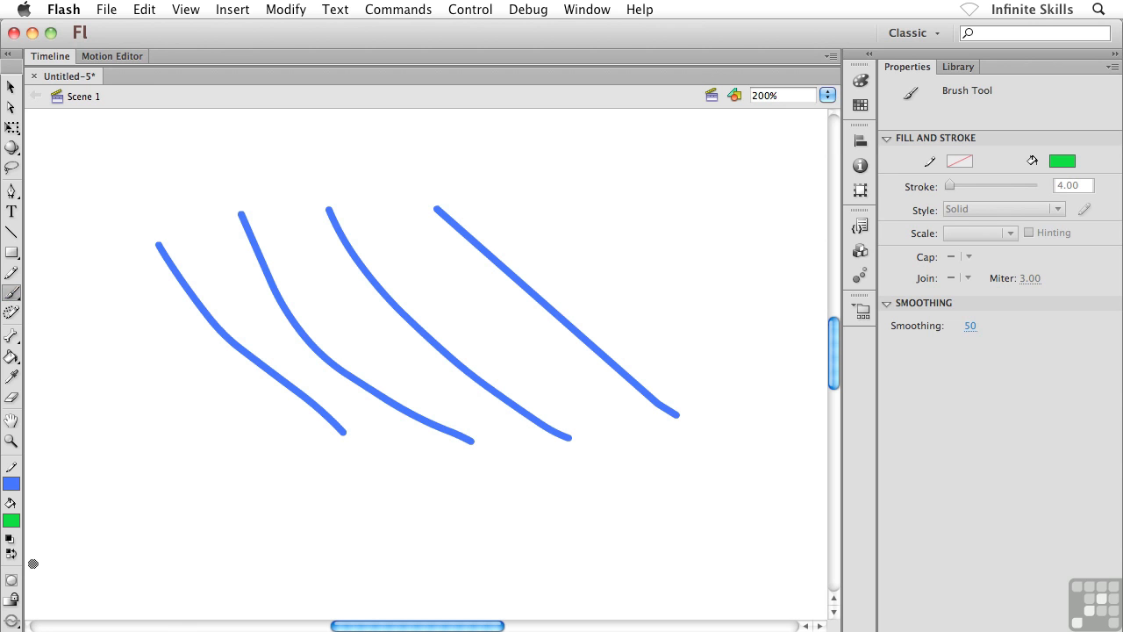
click(12, 621)
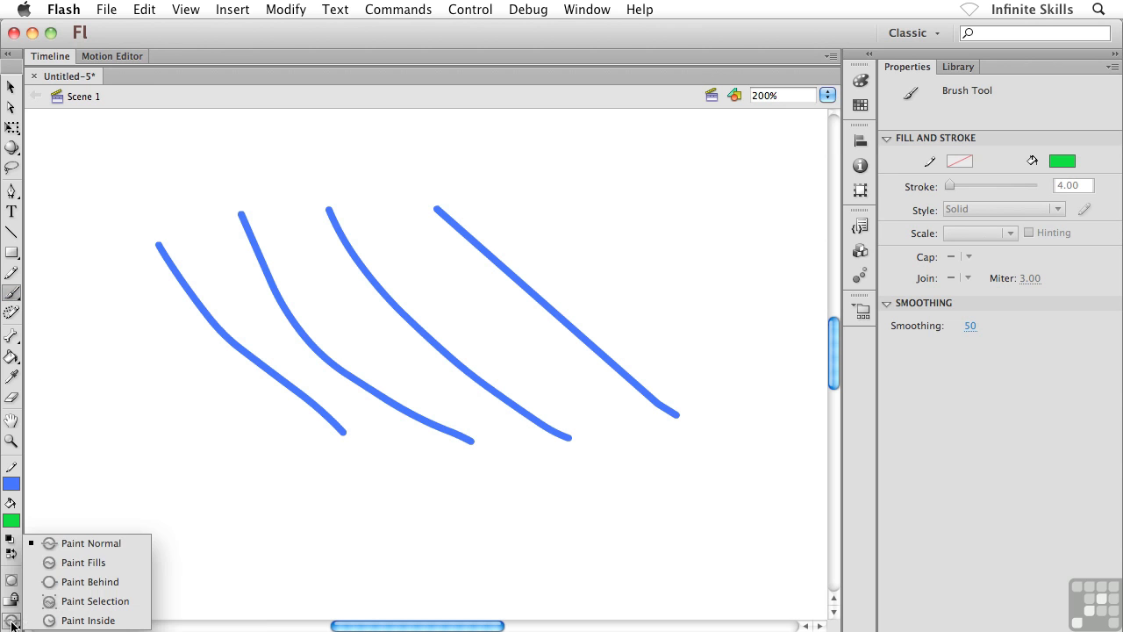
click(116, 545)
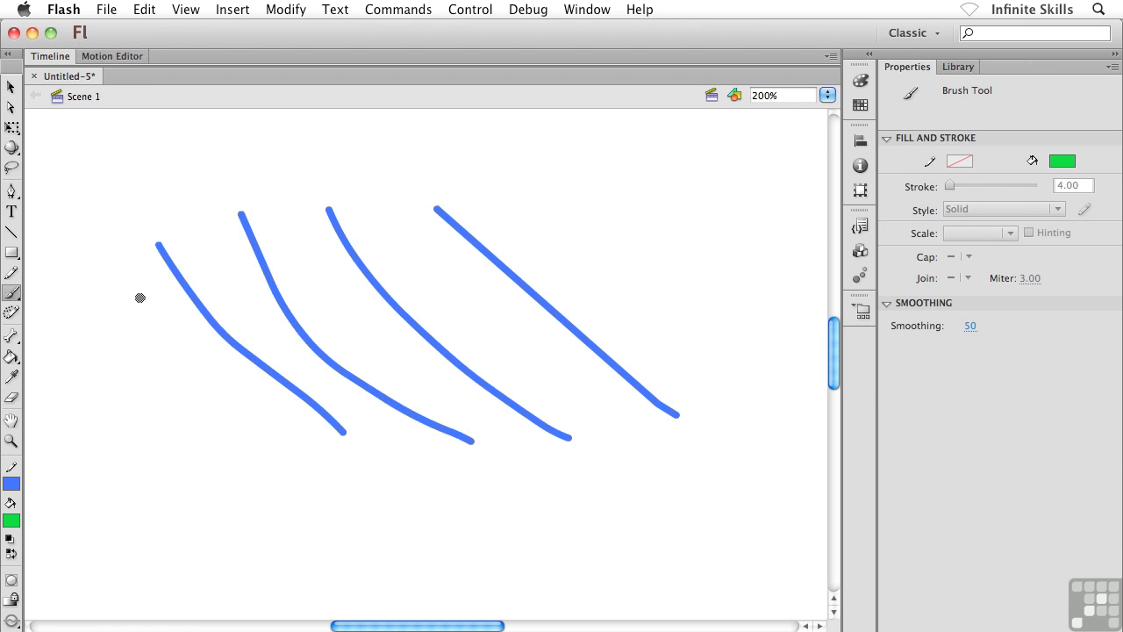
- Paint four green strokes alternating with the blue lines
mouse_move(134, 272)
mouse_down()
mouse_move(208, 403)
mouse_move(282, 471)
mouse_move(335, 492)
mouse_up()
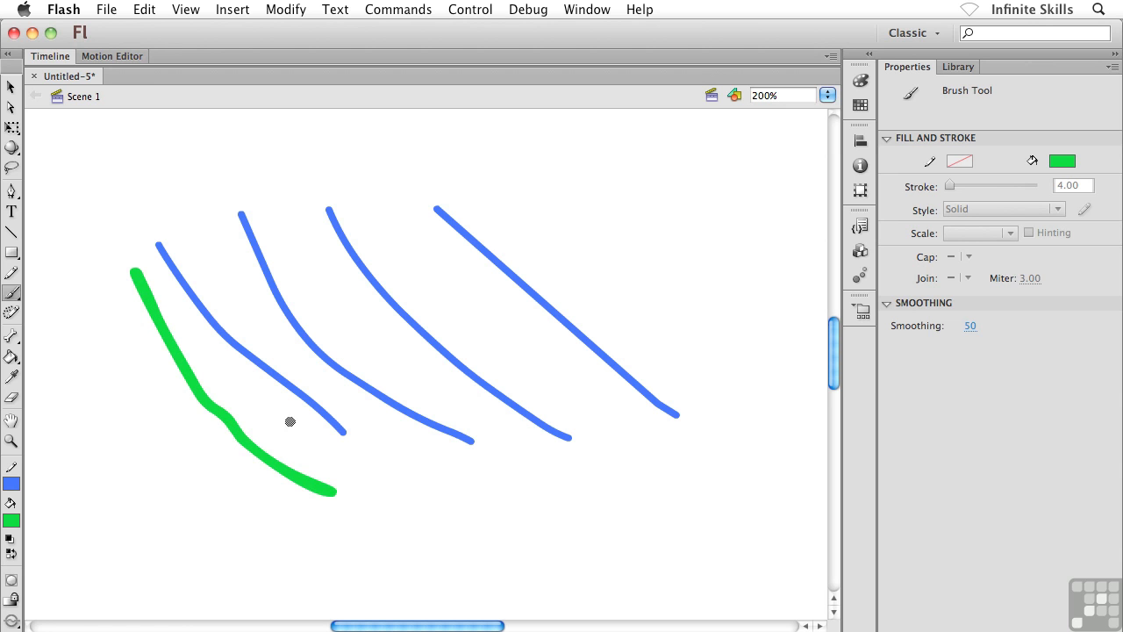
mouse_move(207, 260)
mouse_down()
mouse_move(271, 340)
mouse_move(400, 444)
mouse_up()
mouse_move(308, 246)
mouse_down()
mouse_move(383, 358)
mouse_move(513, 432)
mouse_up()
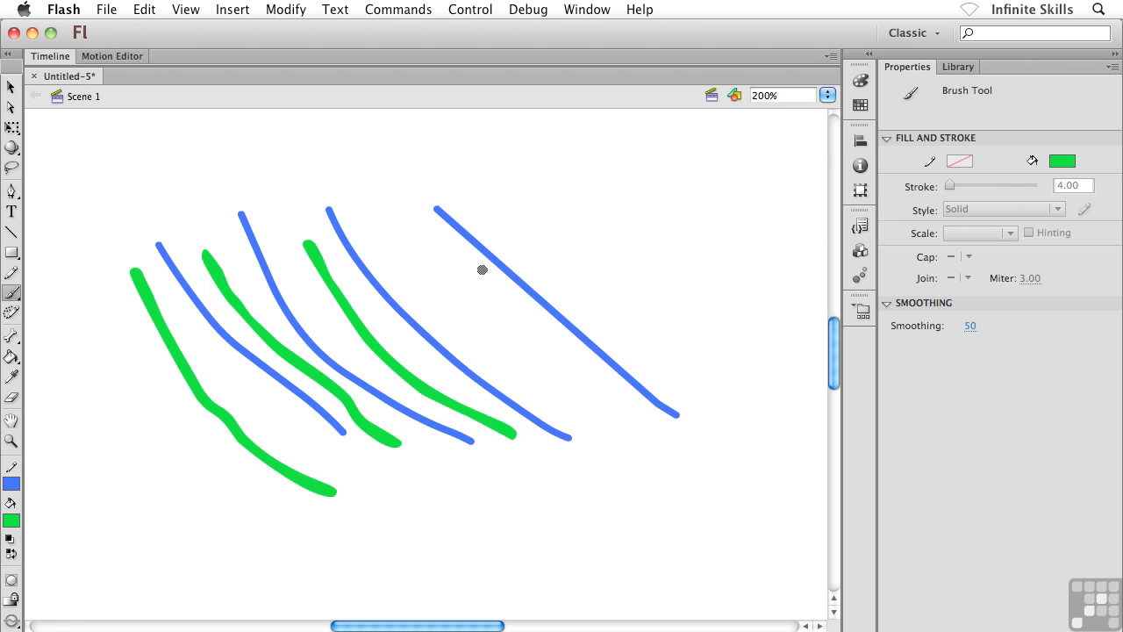
drag(401, 235, 638, 431)
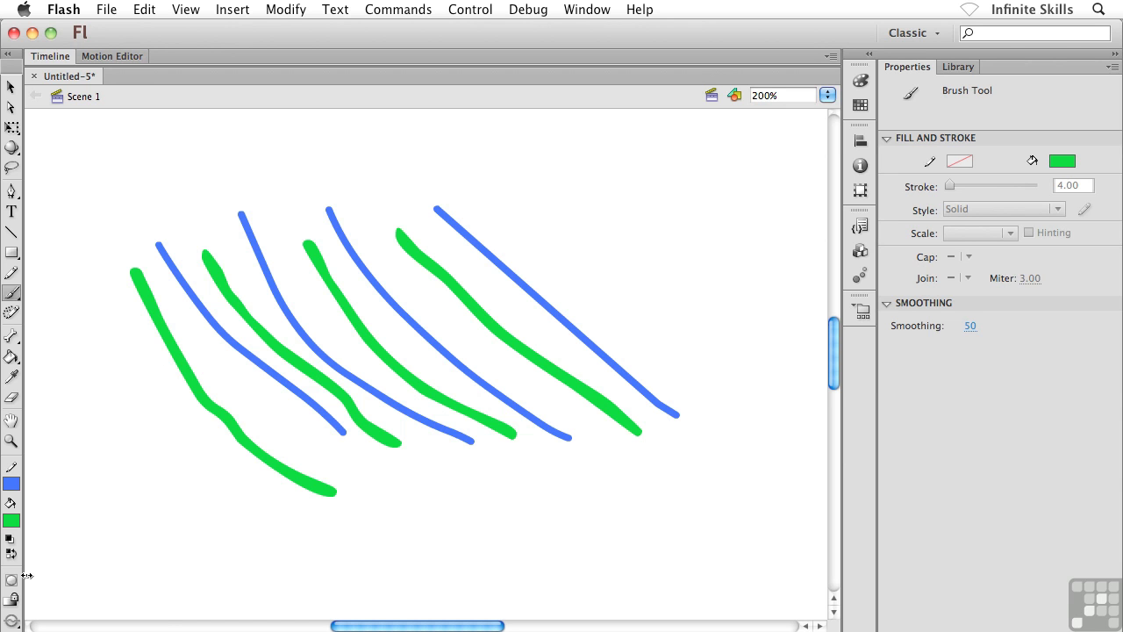
- Set the brush to Paint Fills mode with a red fill colour
click(12, 614)
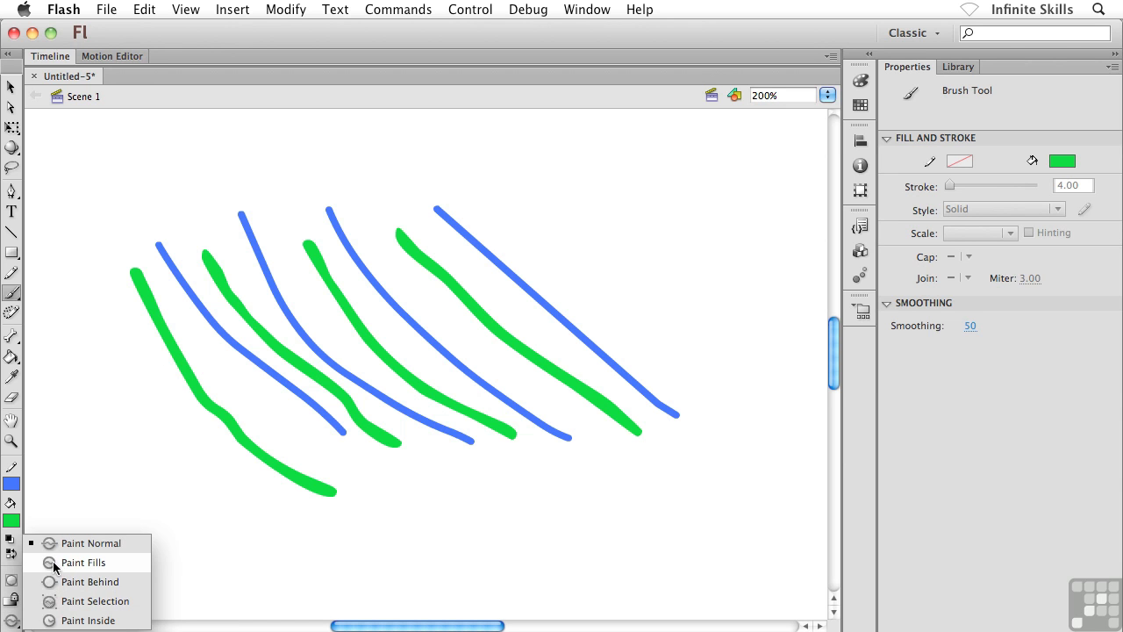
click(94, 560)
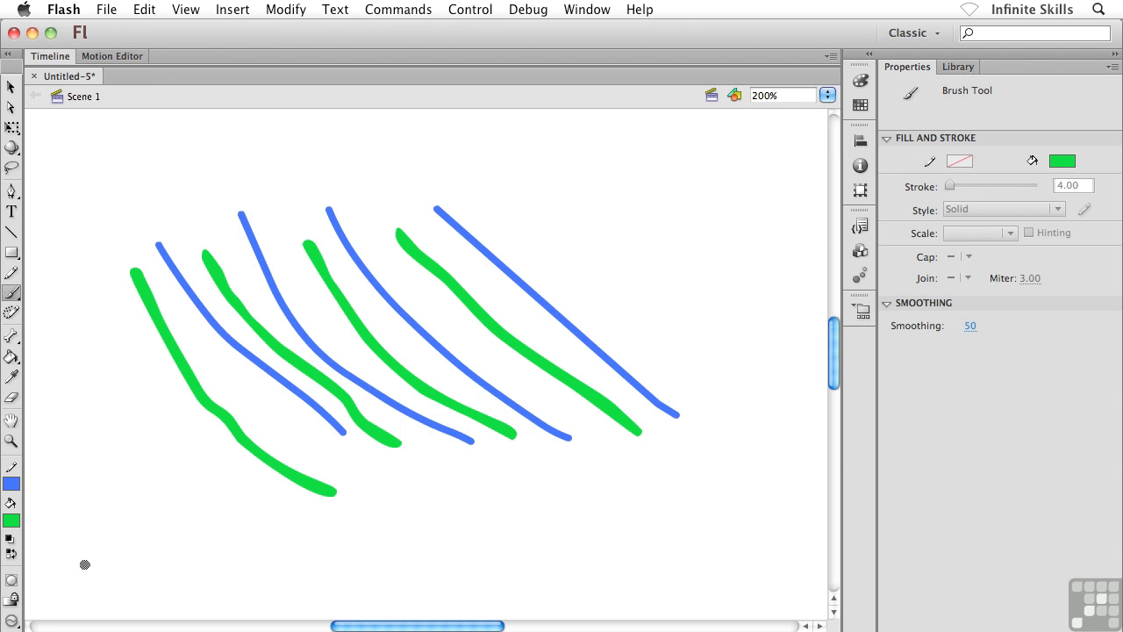
click(12, 619)
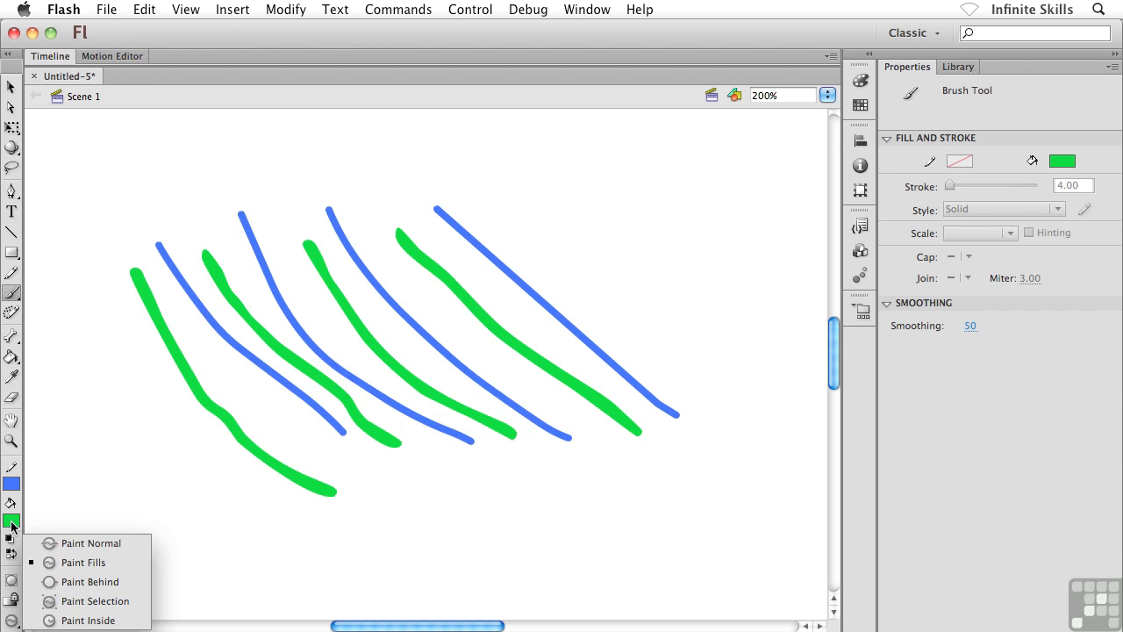
click(11, 524)
click(11, 525)
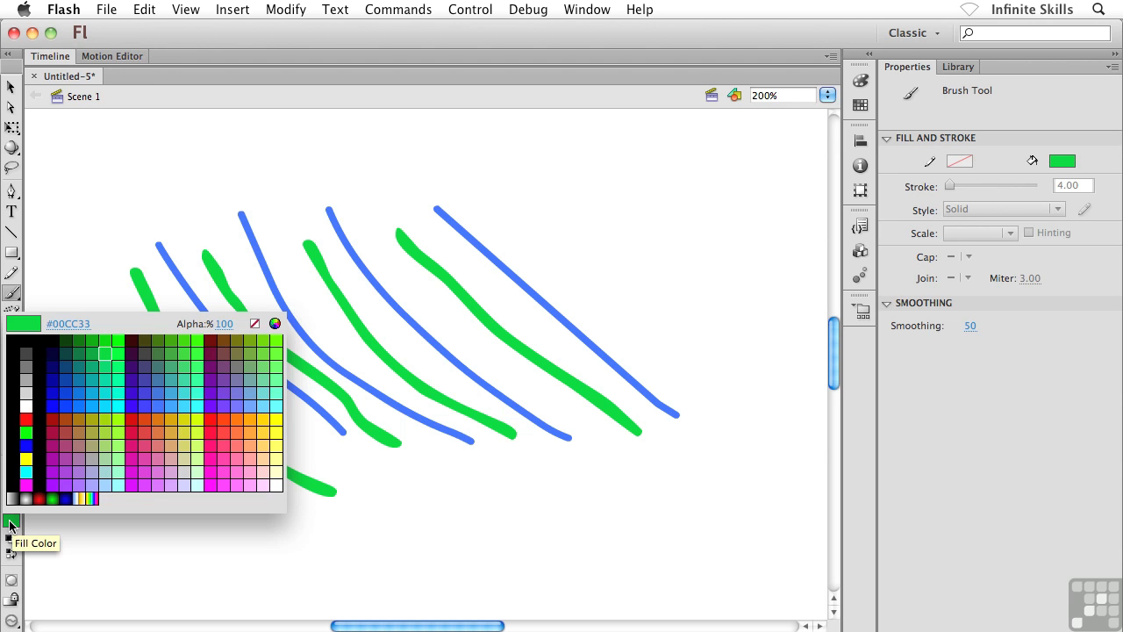
click(26, 416)
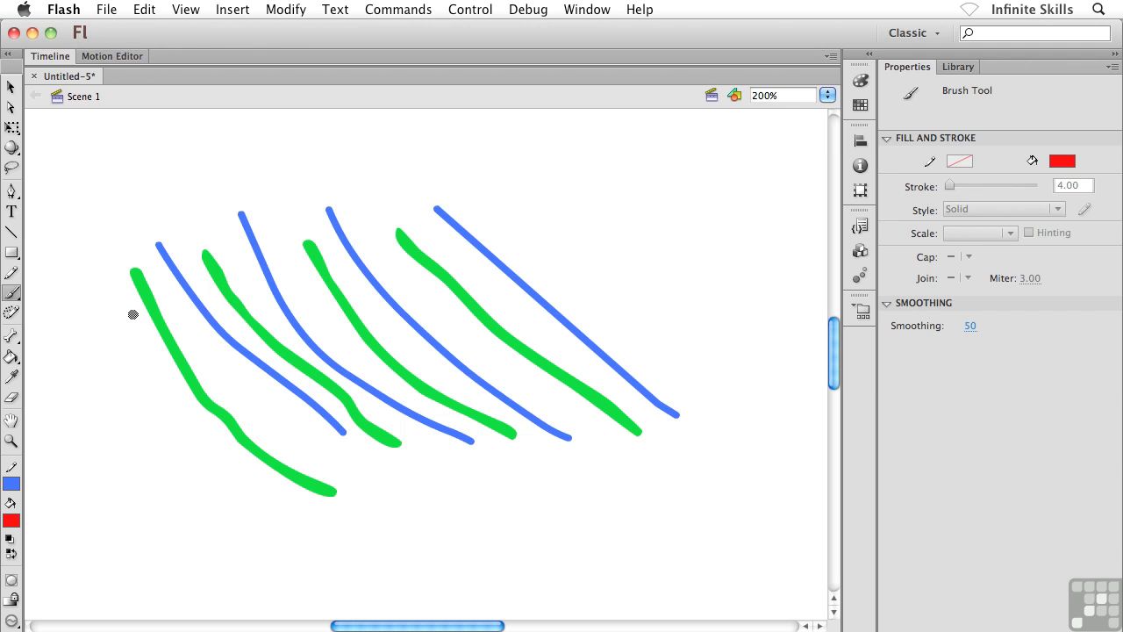
- Paint a red zigzag across the lines, keep Paint Fills mode, and select everything
mouse_move(132, 314)
mouse_down()
mouse_move(546, 259)
mouse_move(168, 338)
mouse_move(197, 343)
mouse_move(333, 332)
mouse_move(579, 285)
mouse_move(507, 330)
mouse_move(355, 358)
mouse_move(190, 409)
mouse_move(233, 421)
mouse_move(589, 328)
mouse_move(575, 346)
mouse_move(404, 398)
mouse_move(261, 461)
mouse_up()
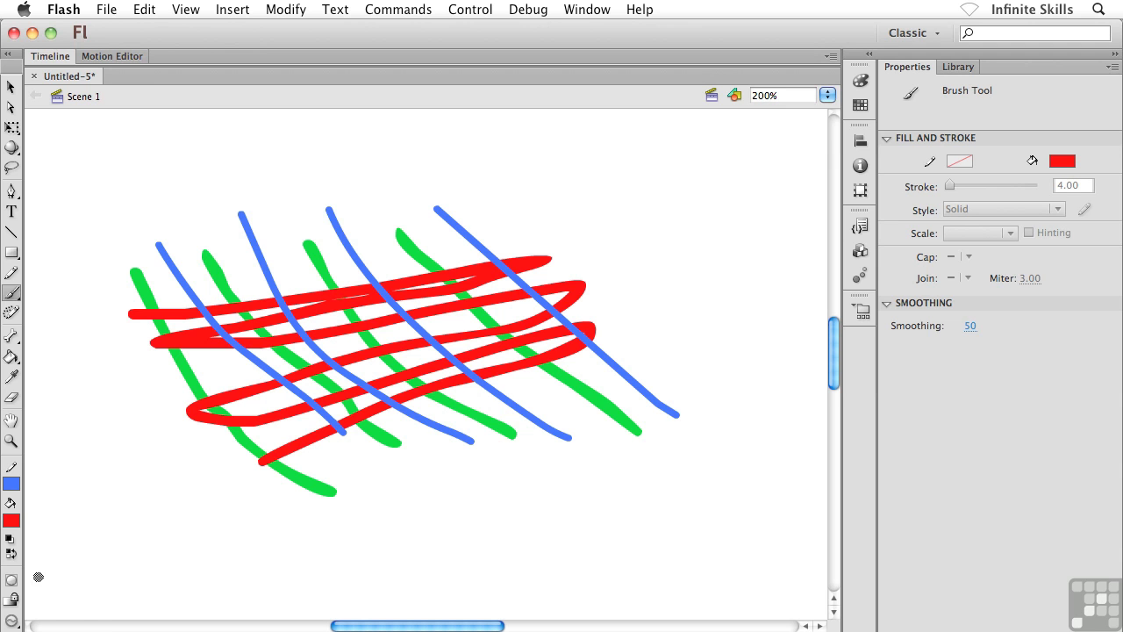
click(12, 619)
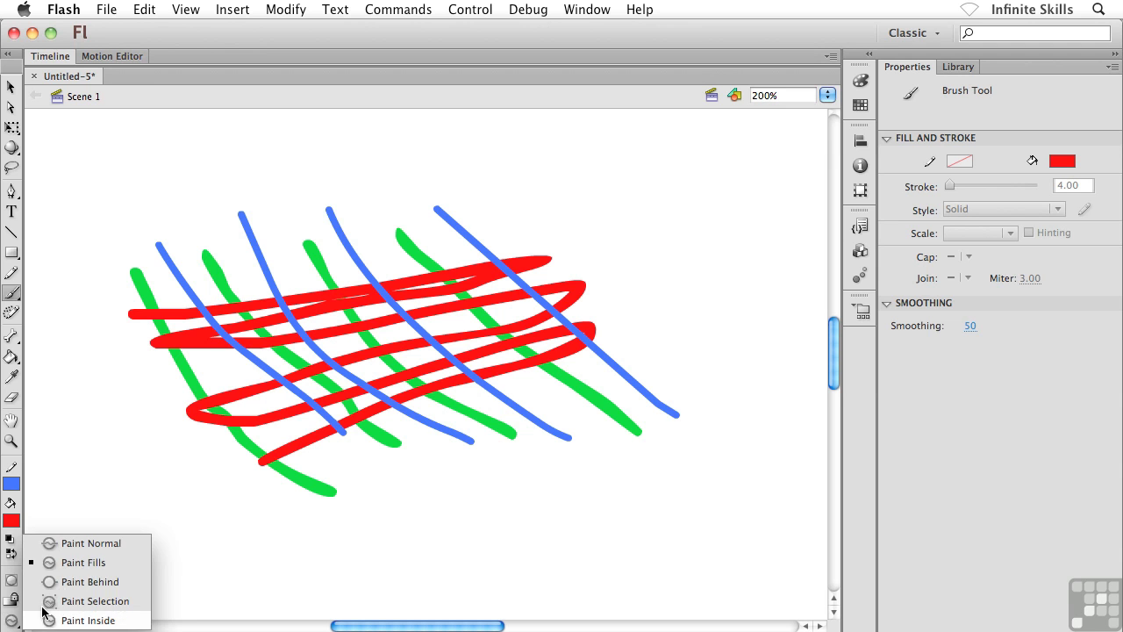
click(120, 568)
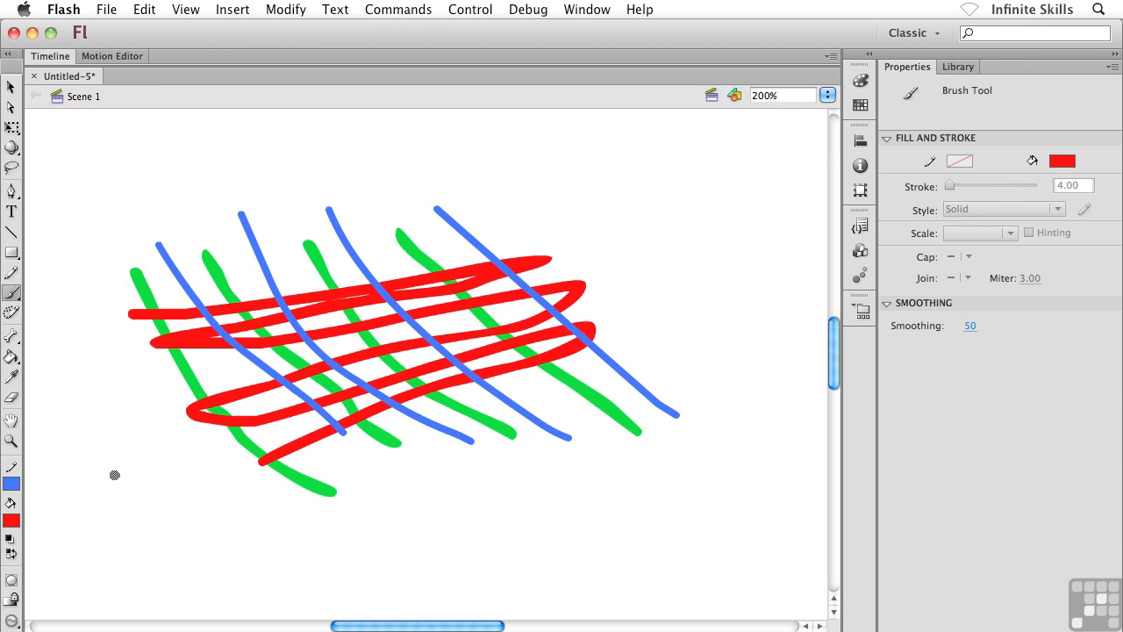
key(ctrl+a)
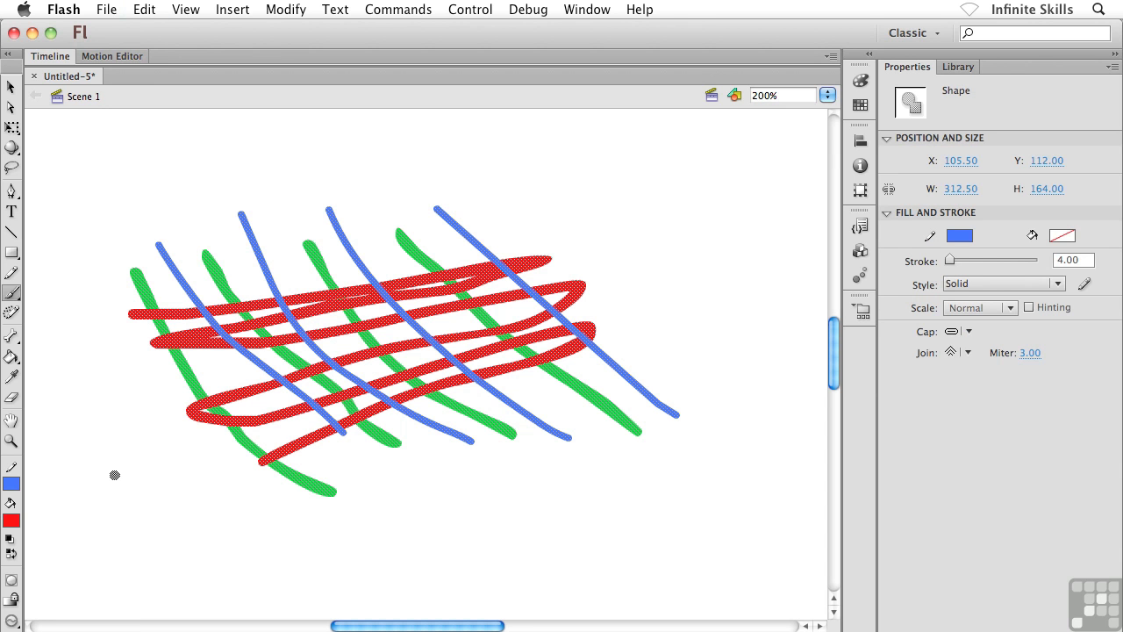
- Delete all strokes and scribble a solid red patch near the upper left in Paint Normal mode
key(Delete)
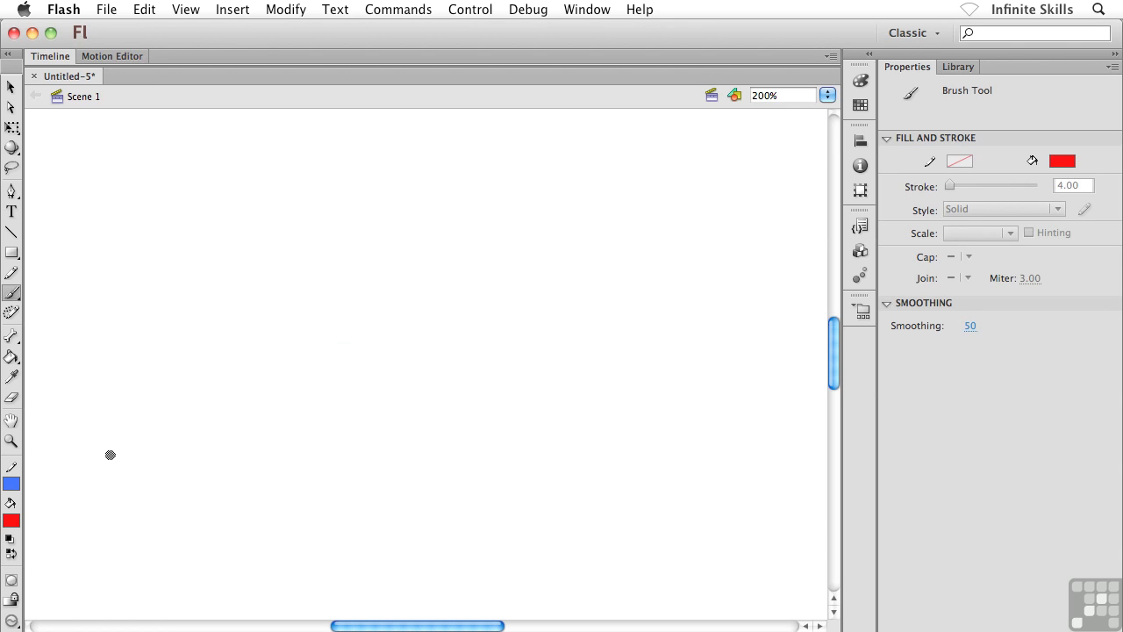
click(11, 619)
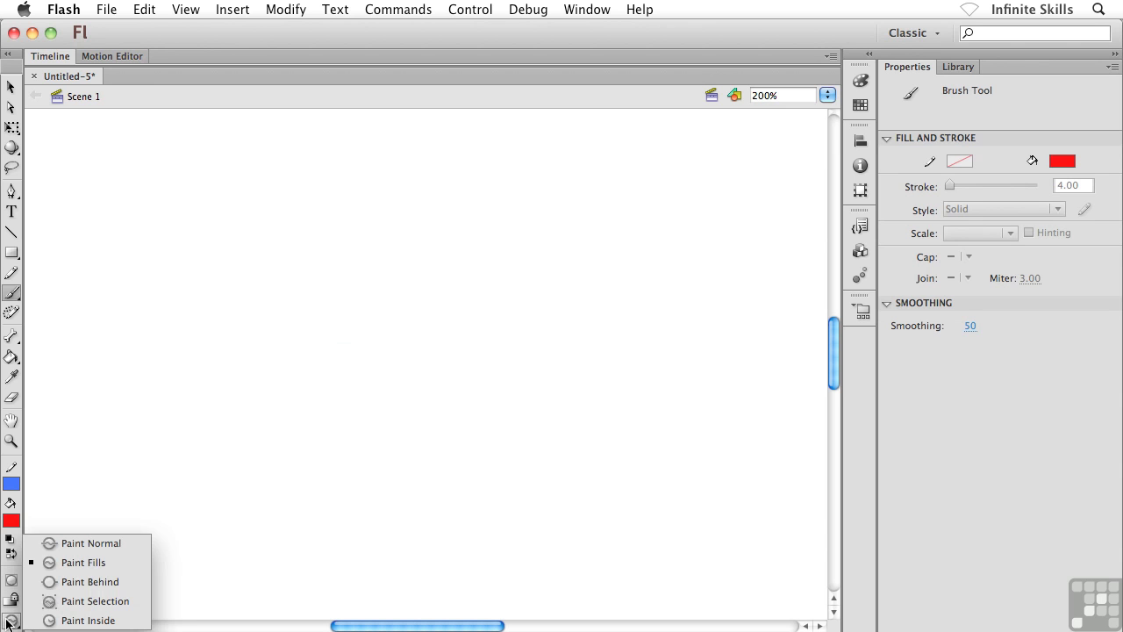
click(50, 543)
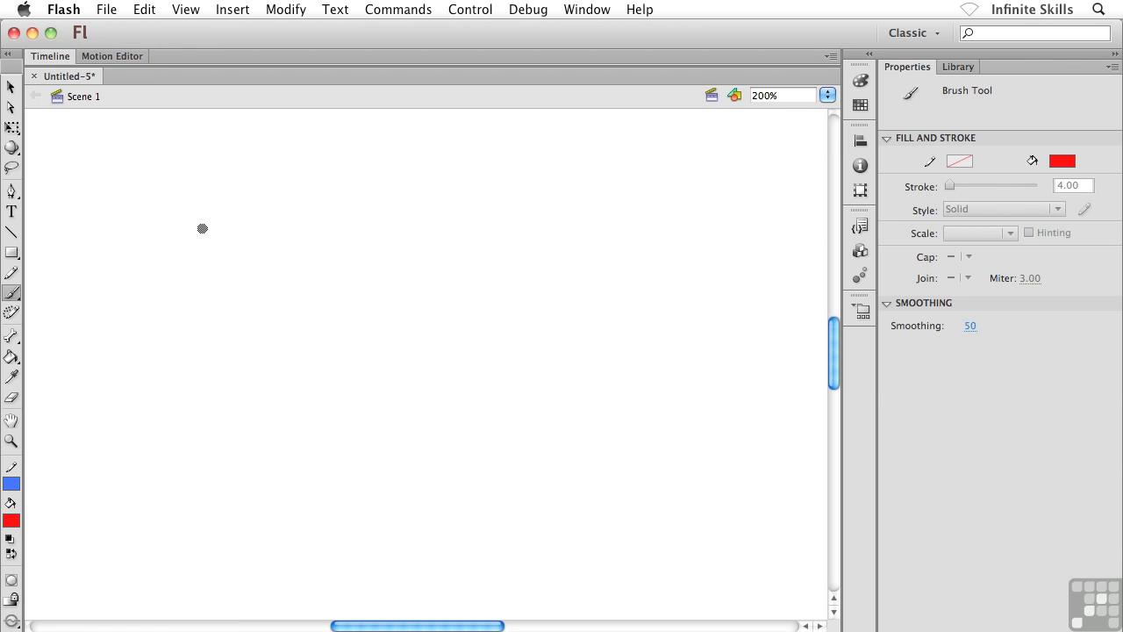
mouse_move(201, 228)
mouse_down()
mouse_move(365, 239)
mouse_move(206, 241)
mouse_move(319, 248)
mouse_move(278, 245)
mouse_move(307, 258)
mouse_move(235, 267)
mouse_move(264, 261)
mouse_move(275, 275)
mouse_move(213, 272)
mouse_move(349, 282)
mouse_move(334, 263)
mouse_move(280, 279)
mouse_move(283, 288)
mouse_move(220, 286)
mouse_move(296, 288)
mouse_move(213, 283)
mouse_move(217, 267)
mouse_move(348, 259)
mouse_move(298, 261)
mouse_up()
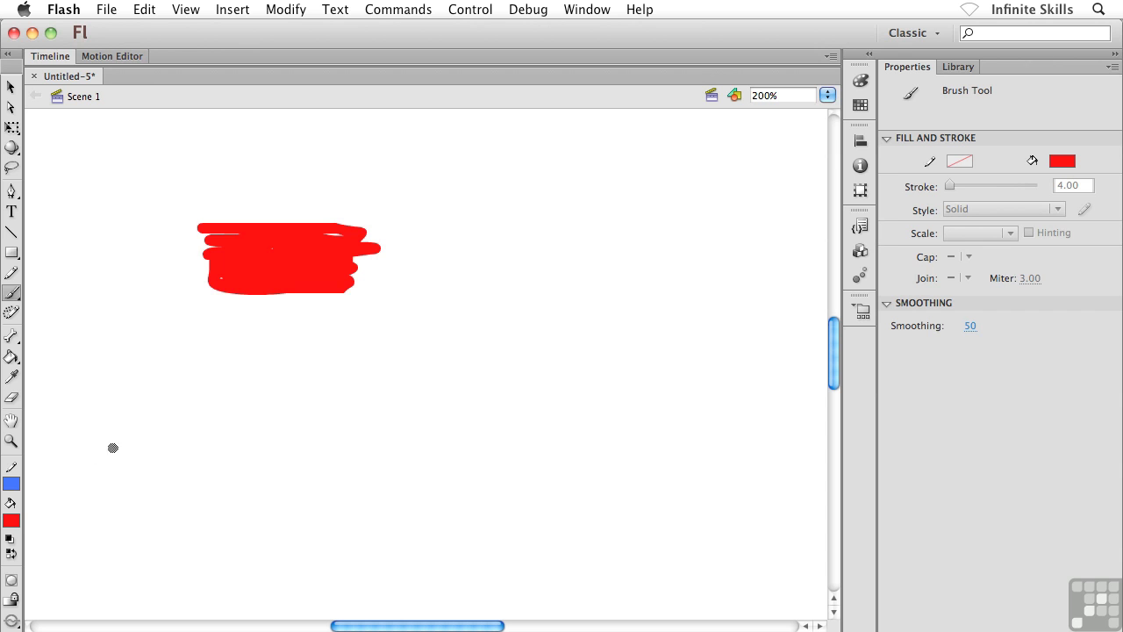
click(11, 521)
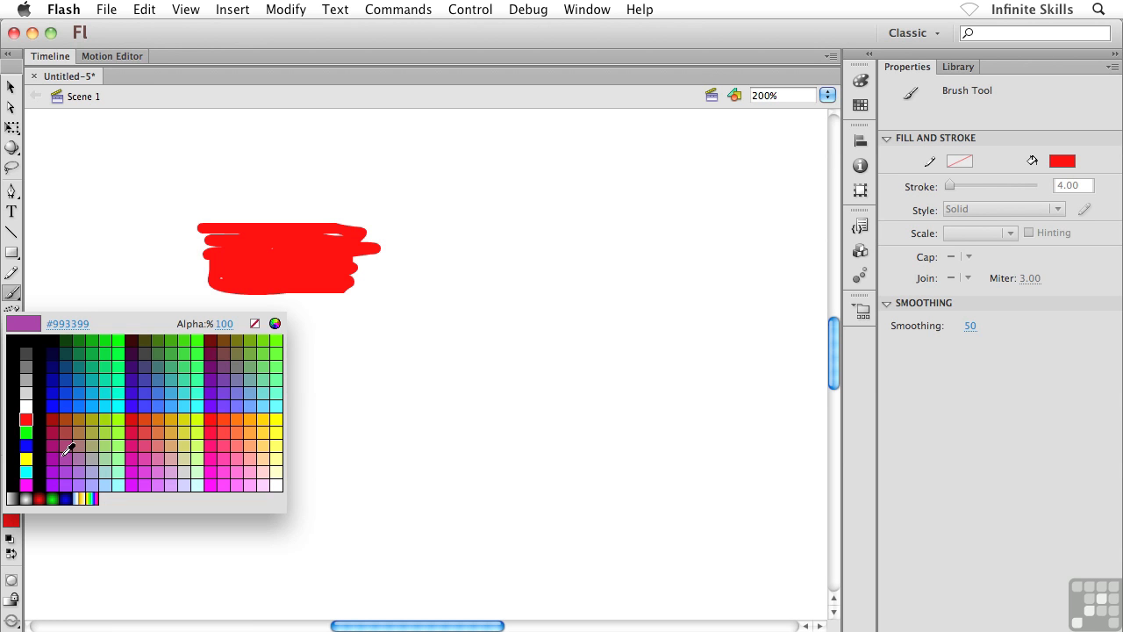
- Use a green fill in Paint Behind mode to brush strokes behind the red patch
click(90, 355)
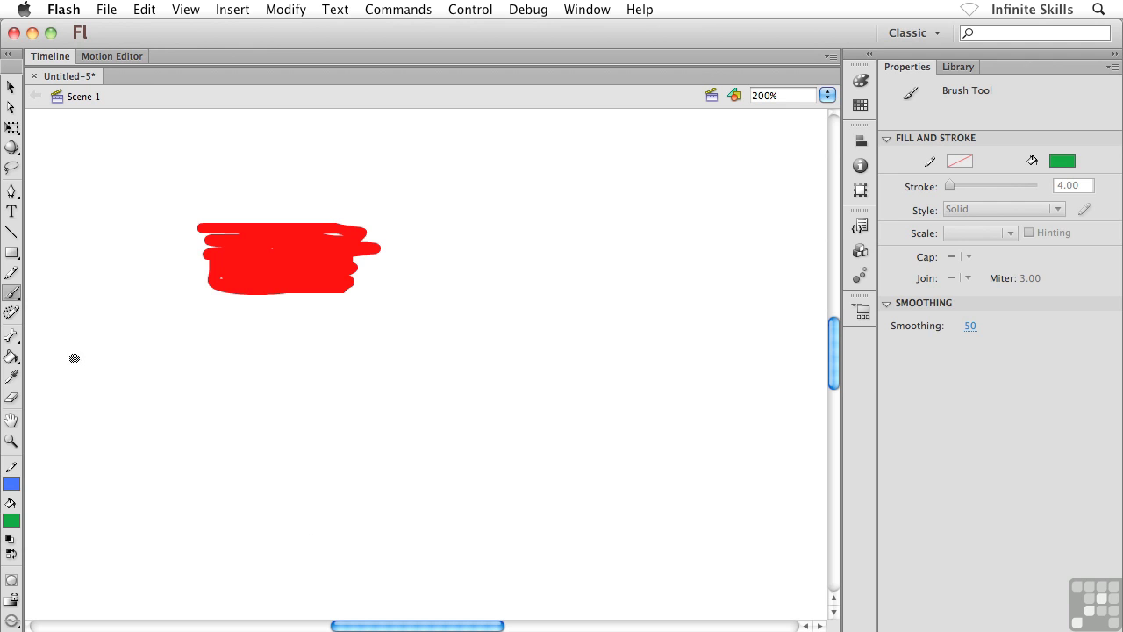
click(11, 621)
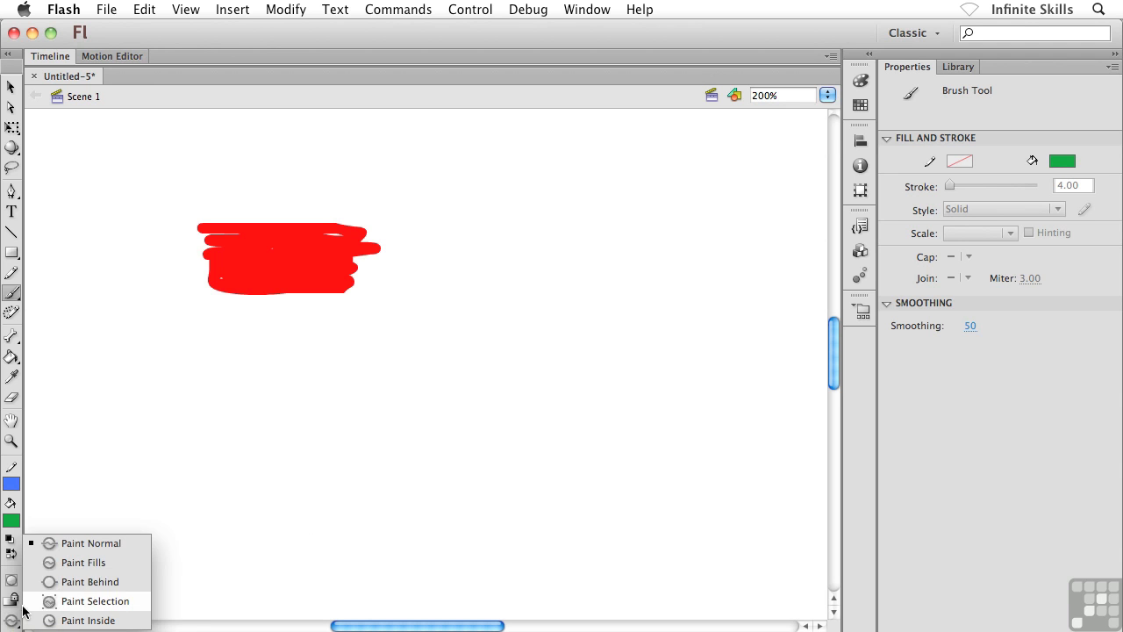
click(109, 582)
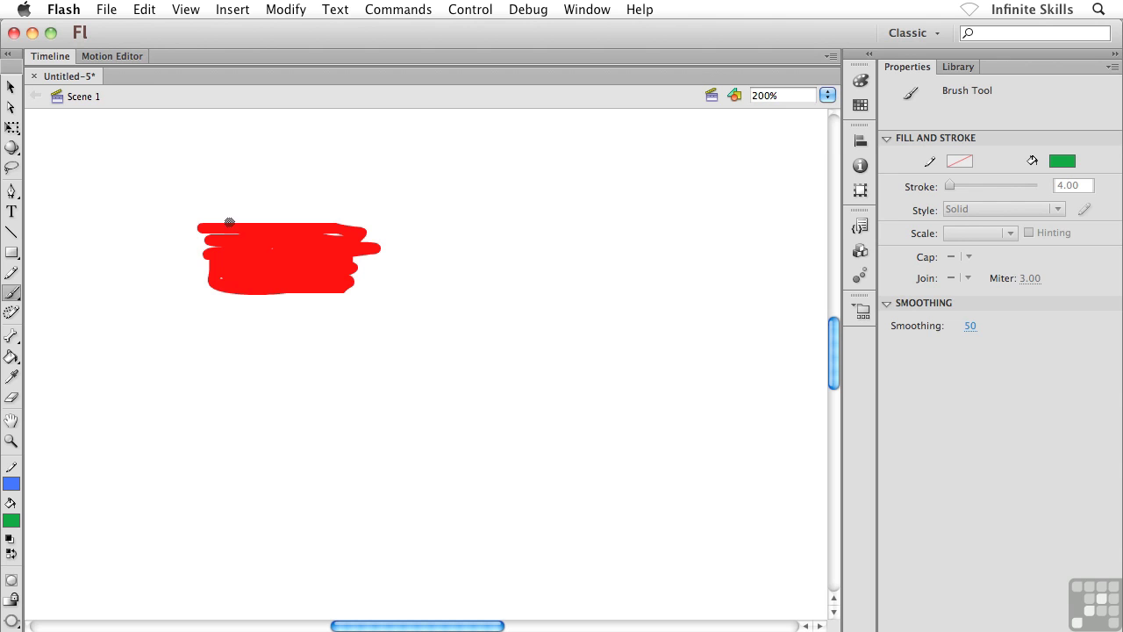
mouse_move(227, 198)
mouse_down()
mouse_move(239, 333)
mouse_move(234, 211)
mouse_move(250, 312)
mouse_move(247, 213)
mouse_move(266, 310)
mouse_move(265, 225)
mouse_move(273, 302)
mouse_move(281, 217)
mouse_move(296, 294)
mouse_move(300, 218)
mouse_move(310, 297)
mouse_move(315, 217)
mouse_move(325, 297)
mouse_move(331, 223)
mouse_move(335, 298)
mouse_move(346, 219)
mouse_up()
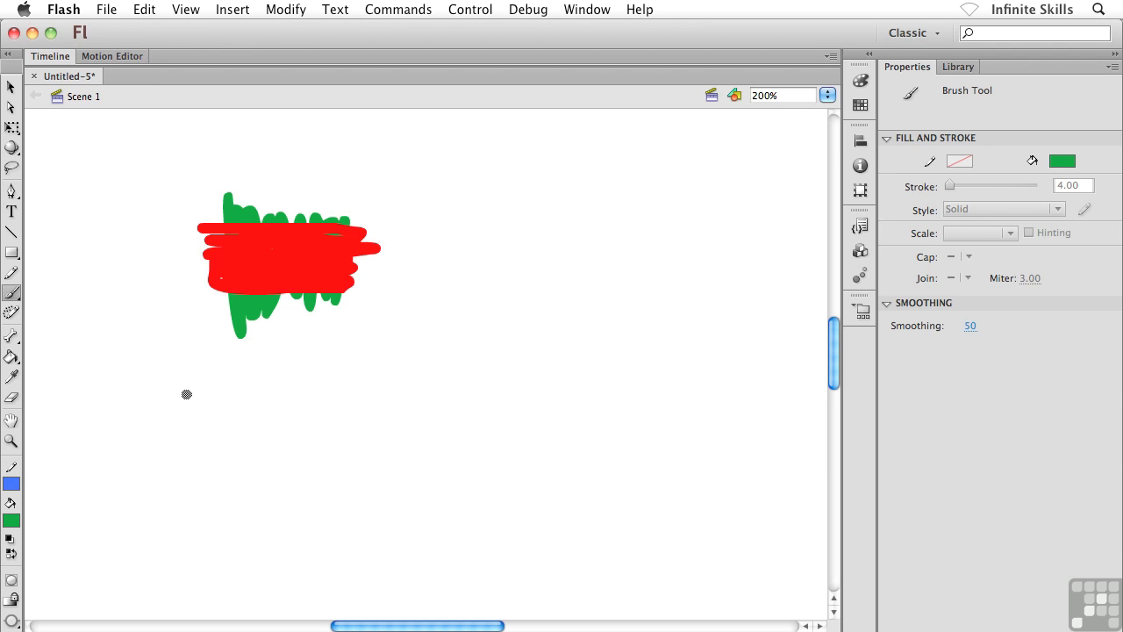
- Select everything on the stage and switch the brush to Paint Selection mode
key(super+a)
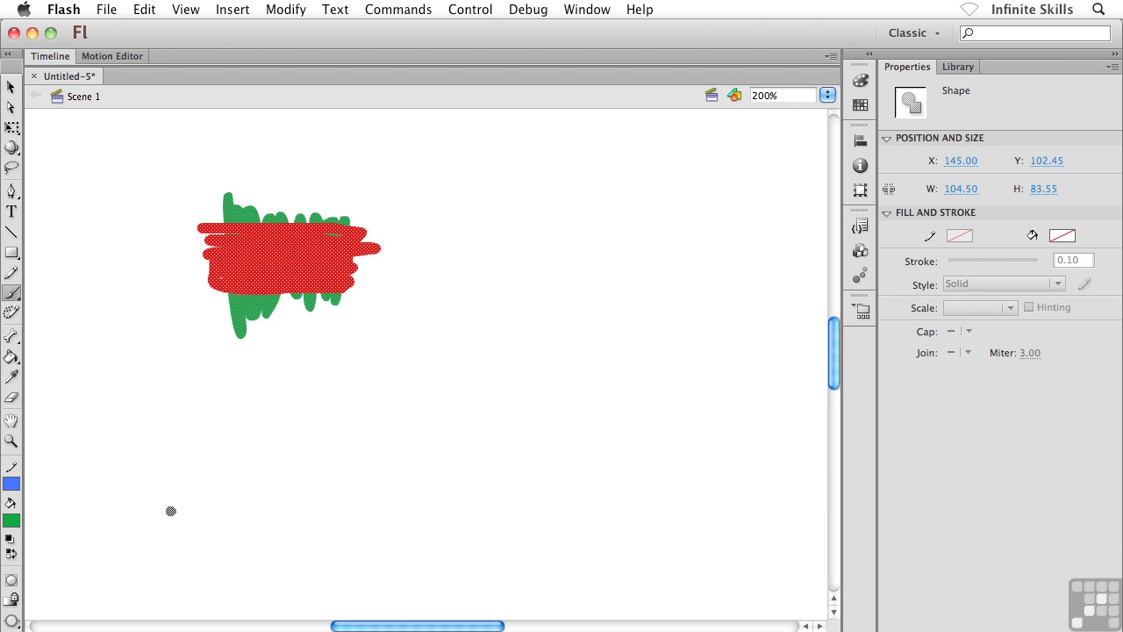
click(12, 606)
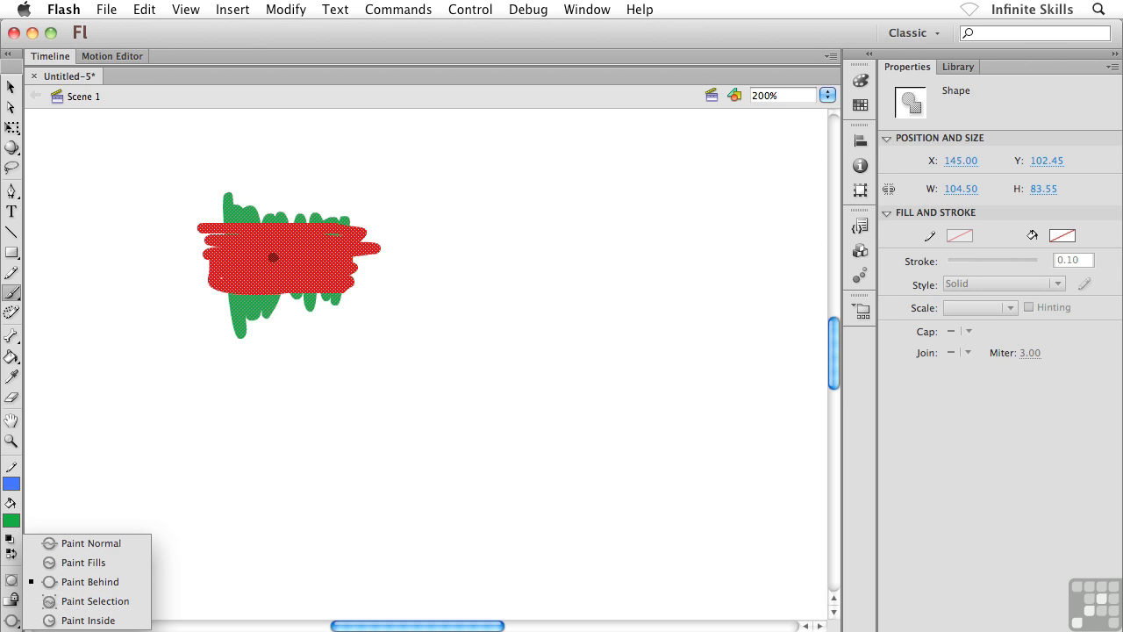
click(64, 602)
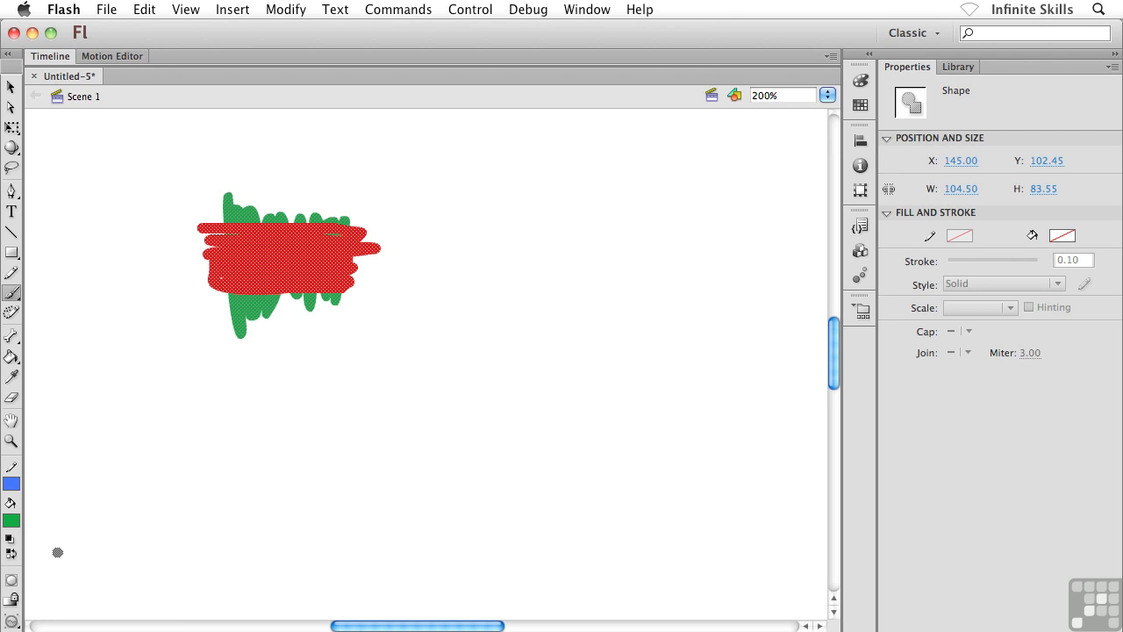
- Set the fill colour to pink #FF3366 and brush a stroke over the red patch
click(12, 521)
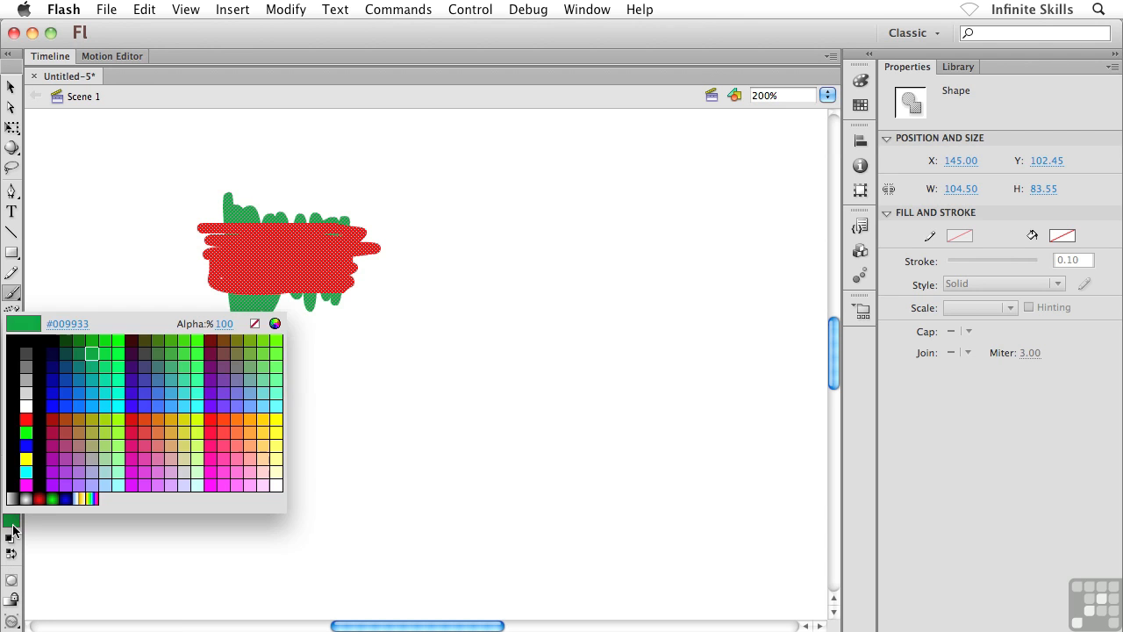
click(218, 413)
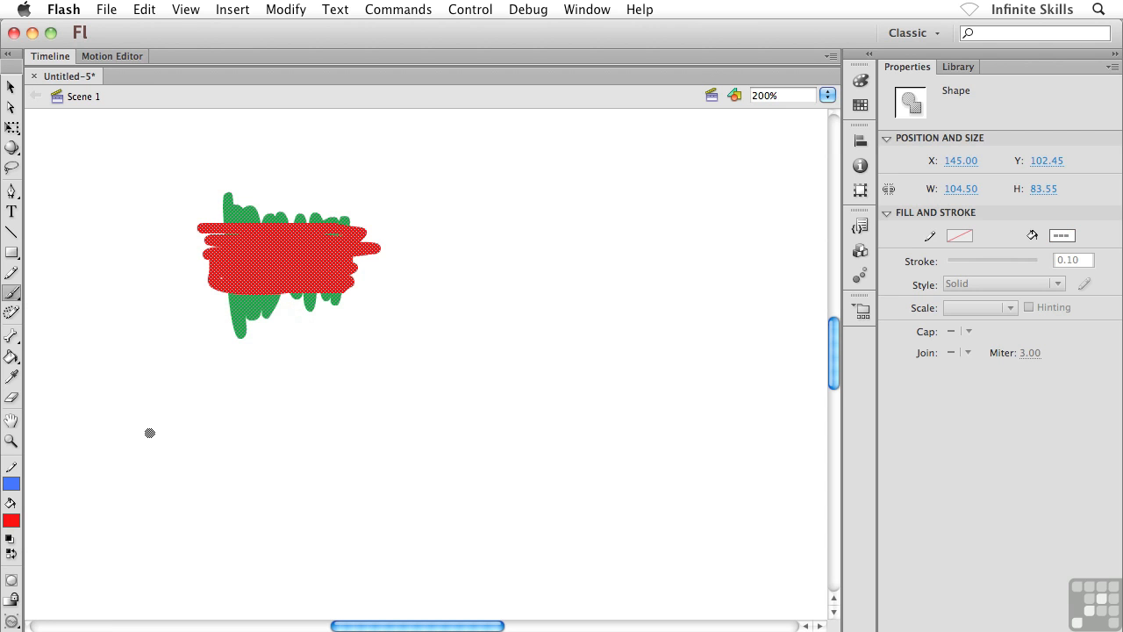
click(13, 522)
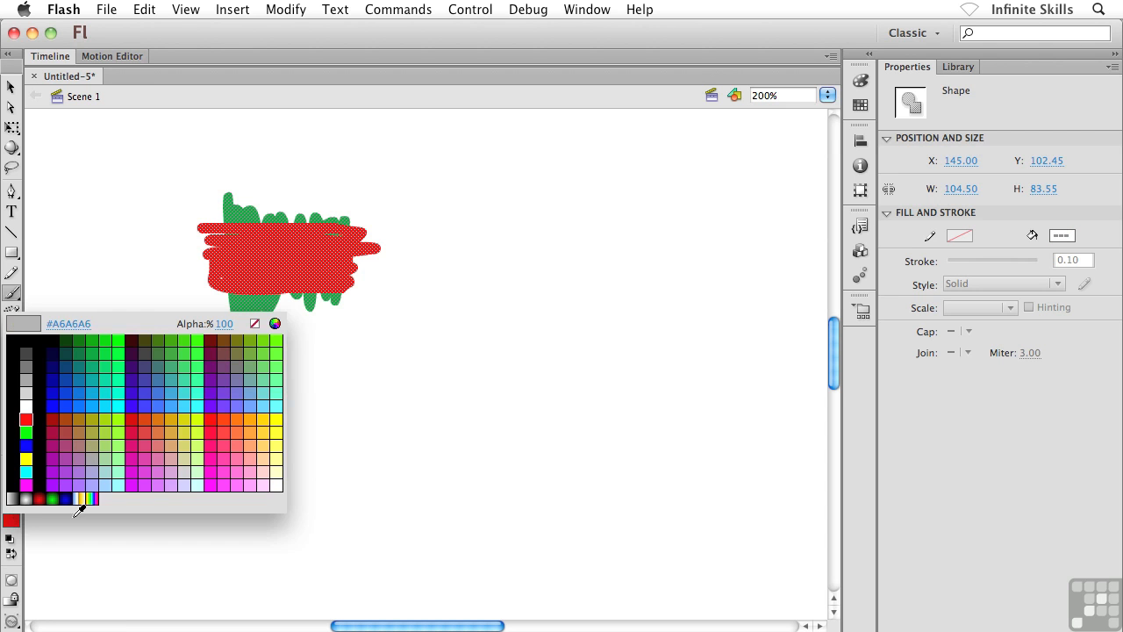
click(231, 436)
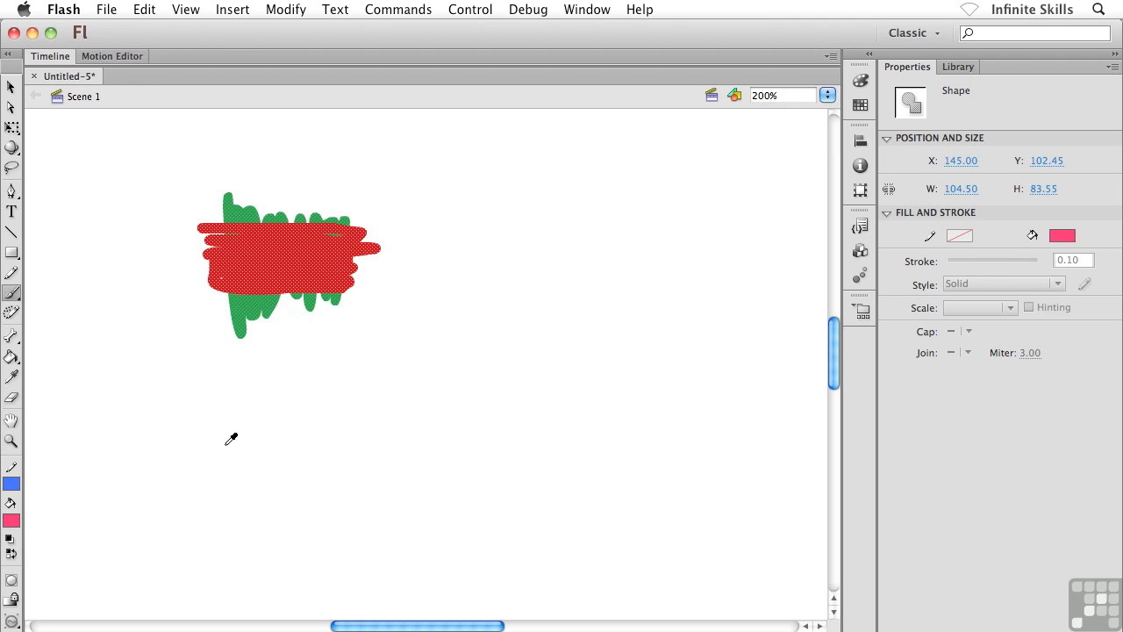
mouse_move(262, 183)
mouse_down()
mouse_move(211, 261)
mouse_move(218, 275)
mouse_move(248, 227)
mouse_move(232, 298)
mouse_move(293, 213)
mouse_move(358, 195)
mouse_move(261, 274)
mouse_move(298, 255)
mouse_move(303, 281)
mouse_move(331, 238)
mouse_move(308, 248)
mouse_move(308, 226)
mouse_move(328, 223)
mouse_move(347, 248)
mouse_move(331, 278)
mouse_move(369, 303)
mouse_up()
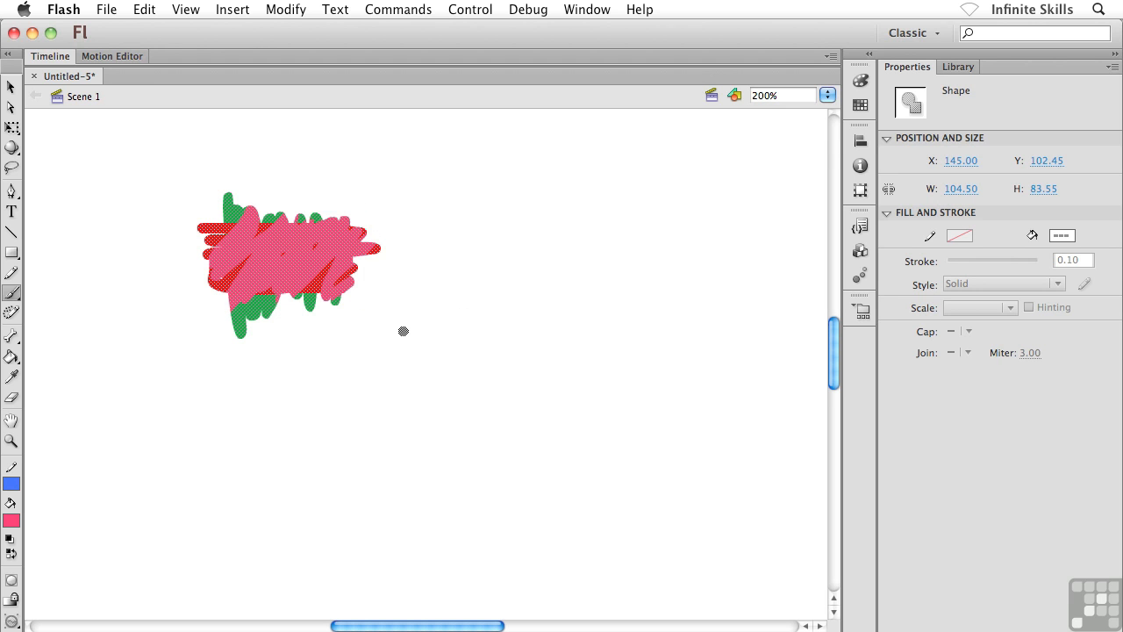
- Add three more pink zigzags confined to the selected fill
mouse_move(232, 299)
mouse_down()
mouse_move(258, 303)
mouse_move(251, 335)
mouse_move(288, 356)
mouse_move(359, 376)
mouse_up()
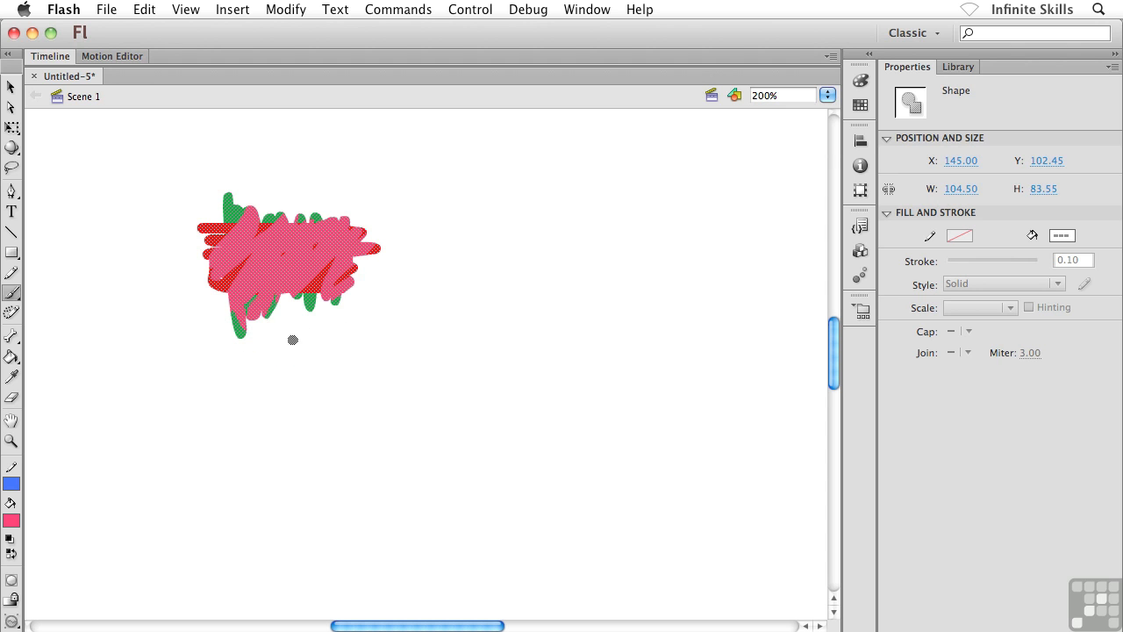
mouse_move(294, 300)
mouse_down()
mouse_move(276, 302)
mouse_move(348, 381)
mouse_up()
mouse_move(247, 215)
mouse_down()
mouse_move(303, 169)
mouse_move(332, 202)
mouse_move(300, 227)
mouse_up()
- Deselect the drawing with the Selection tool, then select the whole drawing again
click(11, 86)
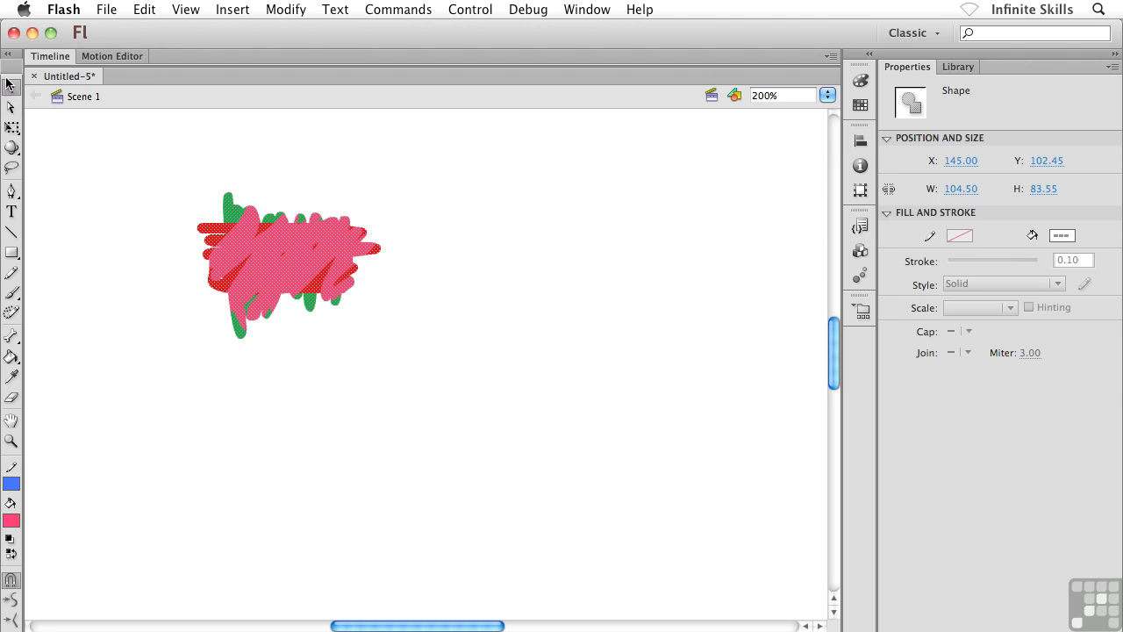
click(123, 218)
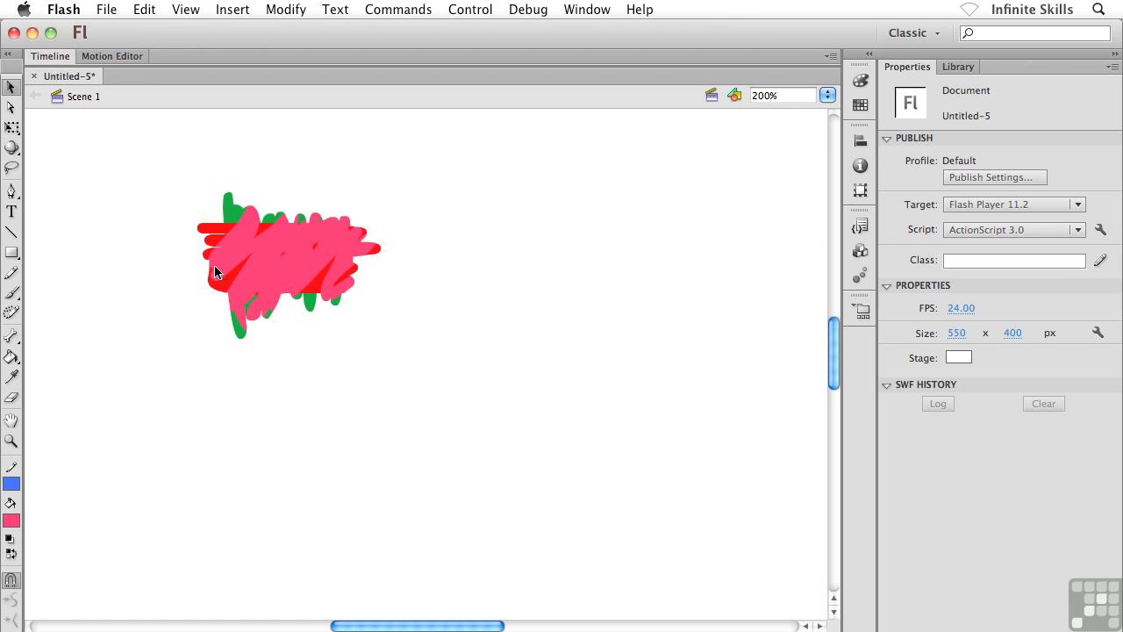
key(super+a)
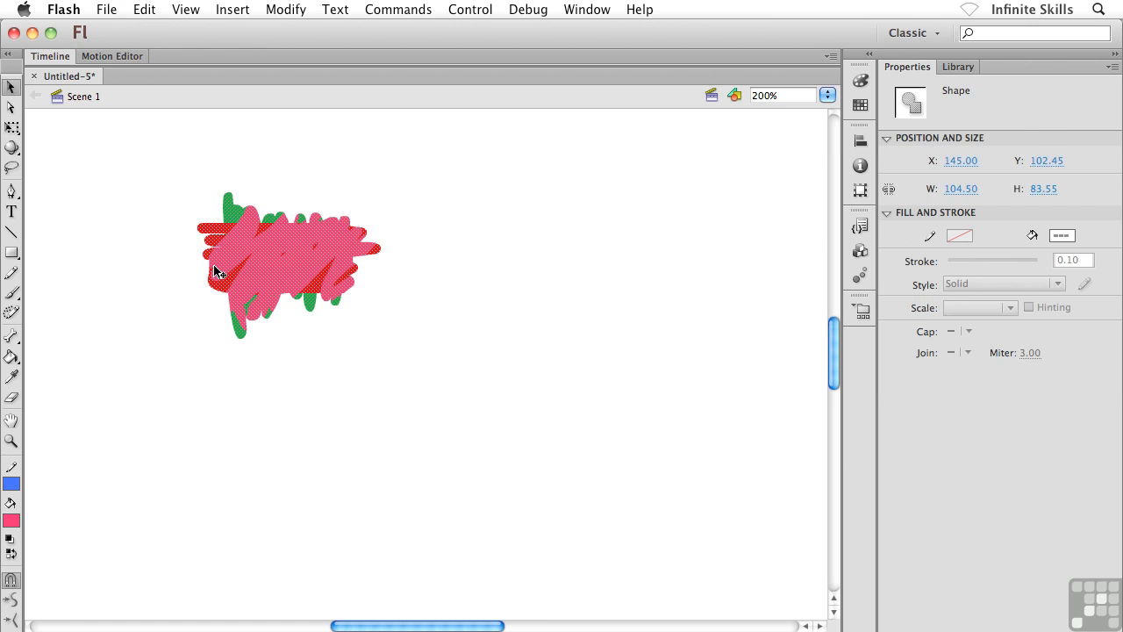
- Delete the selected drawing and reselect the Brush, leaving its mode unchanged
key(Delete)
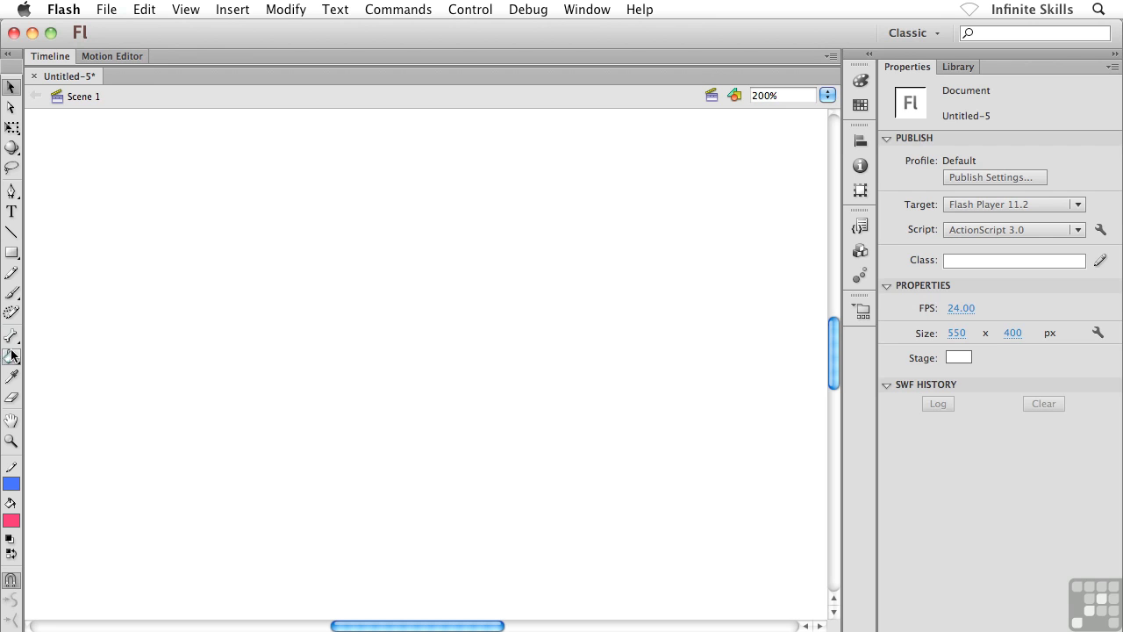
click(8, 293)
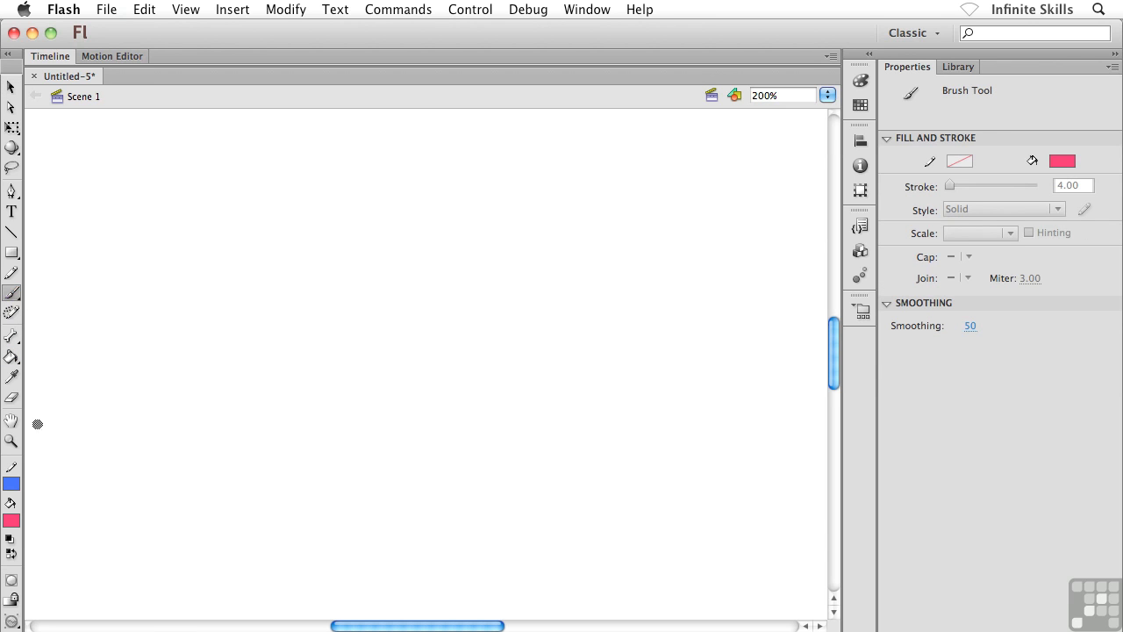
click(13, 621)
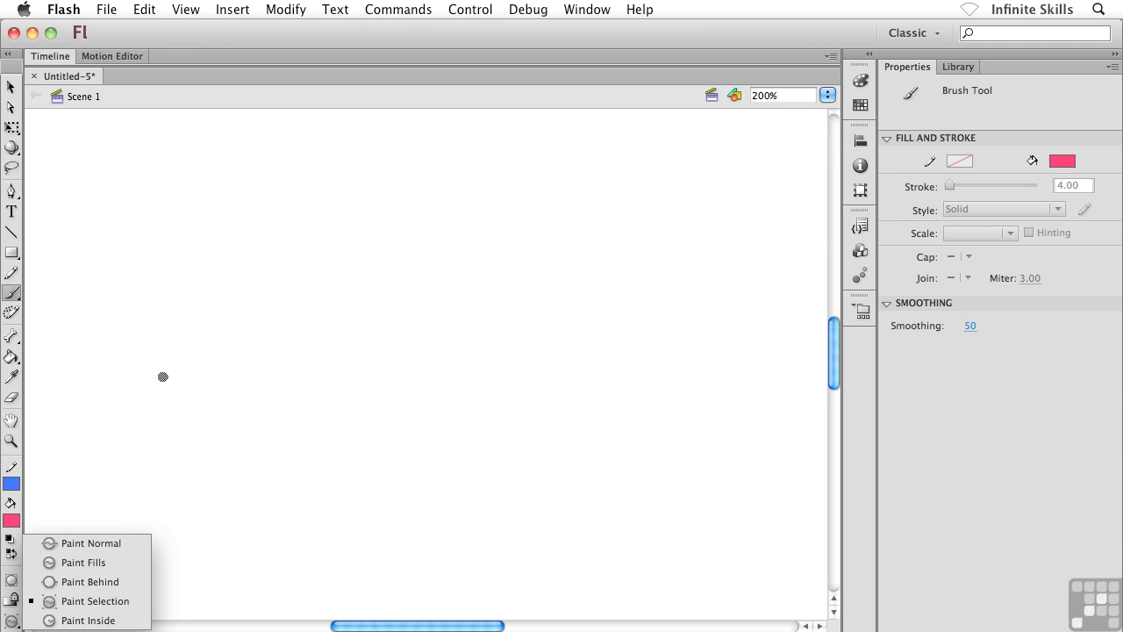
click(12, 280)
- Draw a black pencil rectangle outline on the stage, then return to the Brush
click(11, 274)
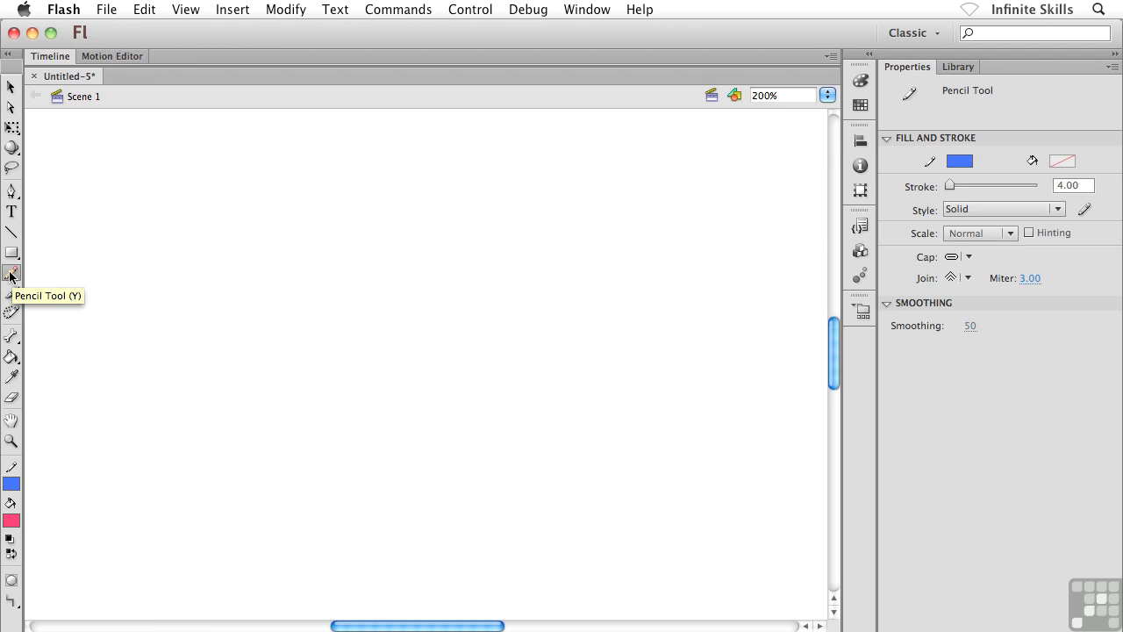
click(11, 480)
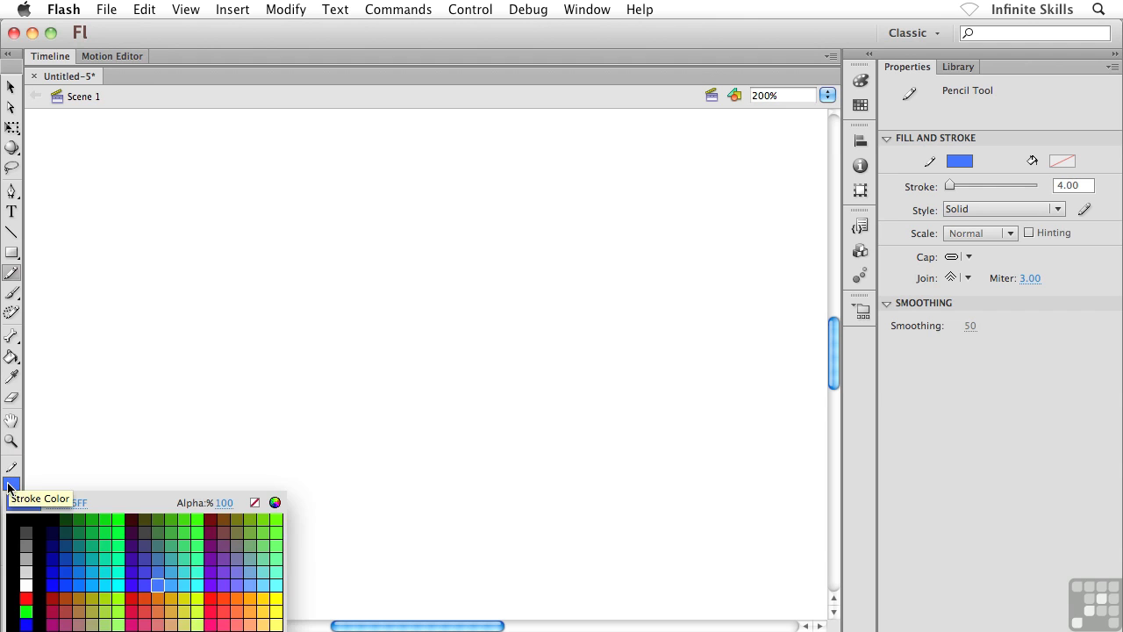
click(16, 517)
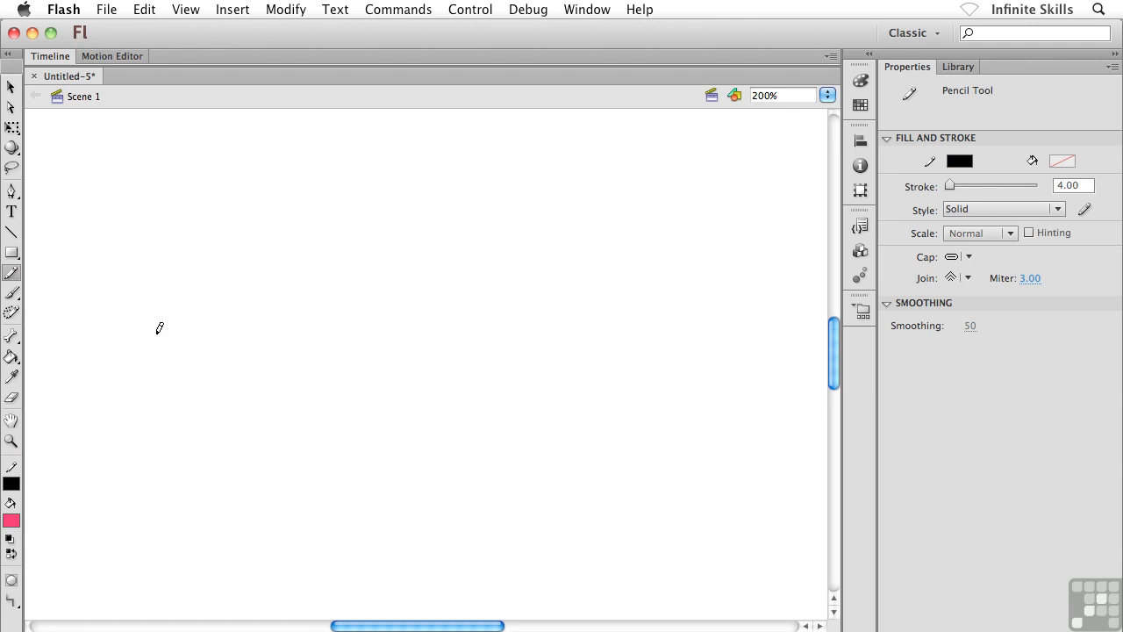
mouse_move(187, 187)
mouse_down()
mouse_move(188, 379)
mouse_move(199, 410)
mouse_move(532, 401)
mouse_move(538, 166)
mouse_move(203, 163)
mouse_move(189, 181)
mouse_up()
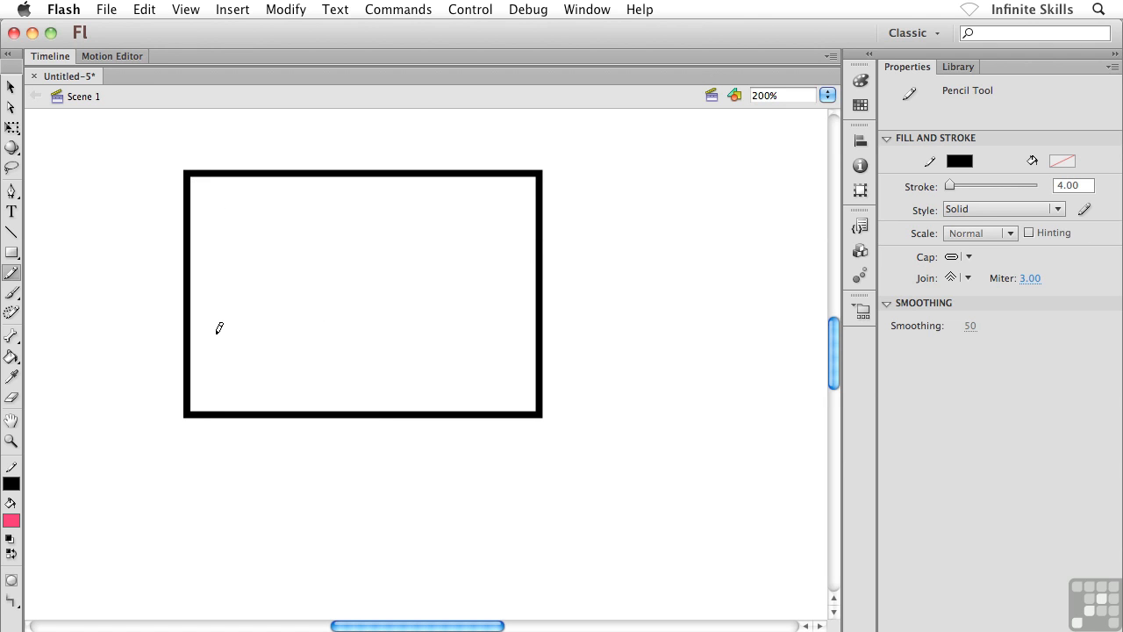
click(11, 292)
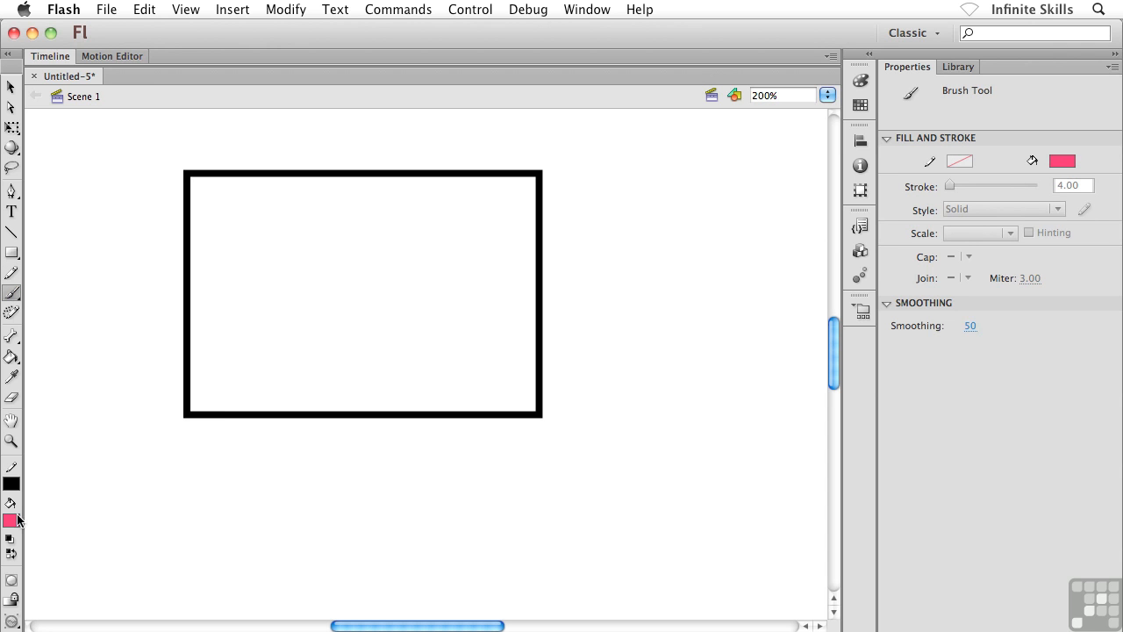
- Give the Brush a blue fill colour and switch its mode to Paint Inside
click(11, 521)
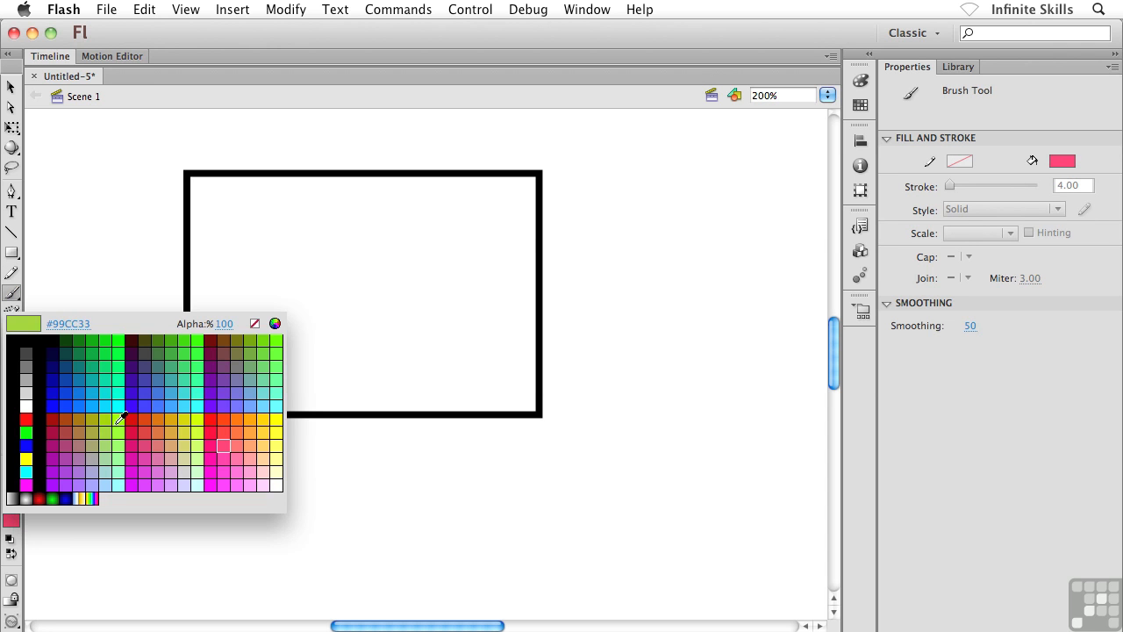
click(84, 402)
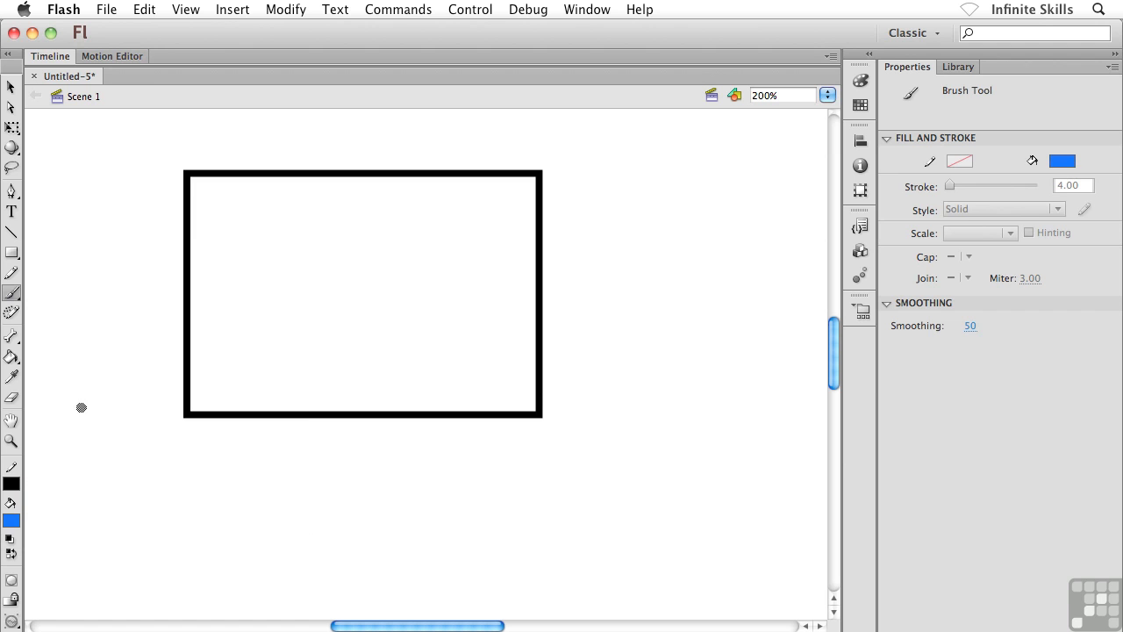
click(12, 620)
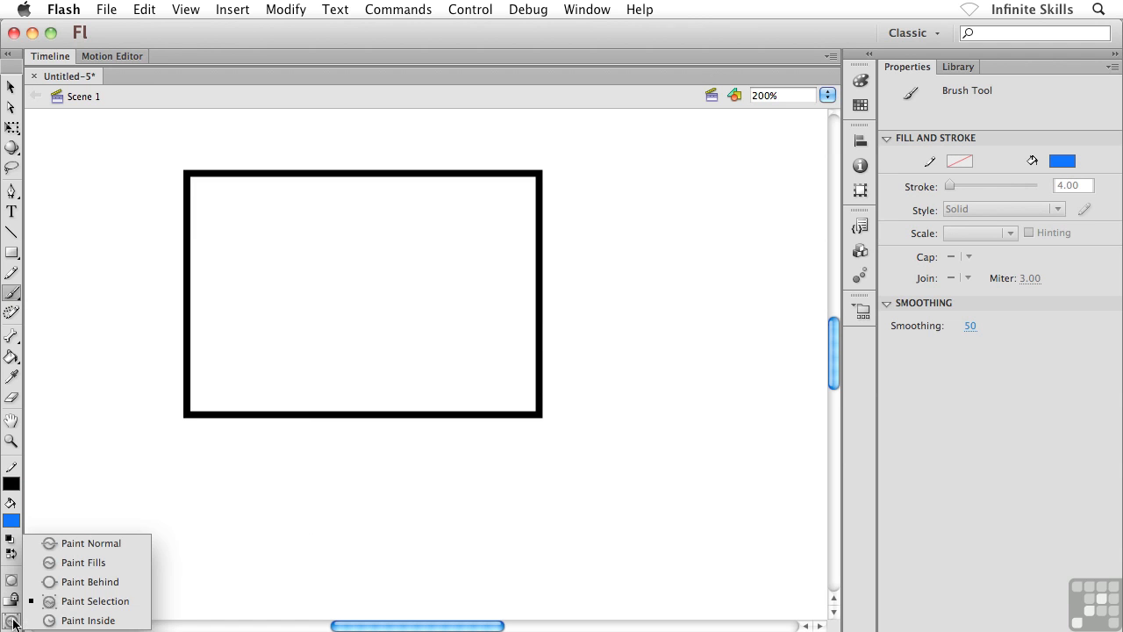
click(129, 621)
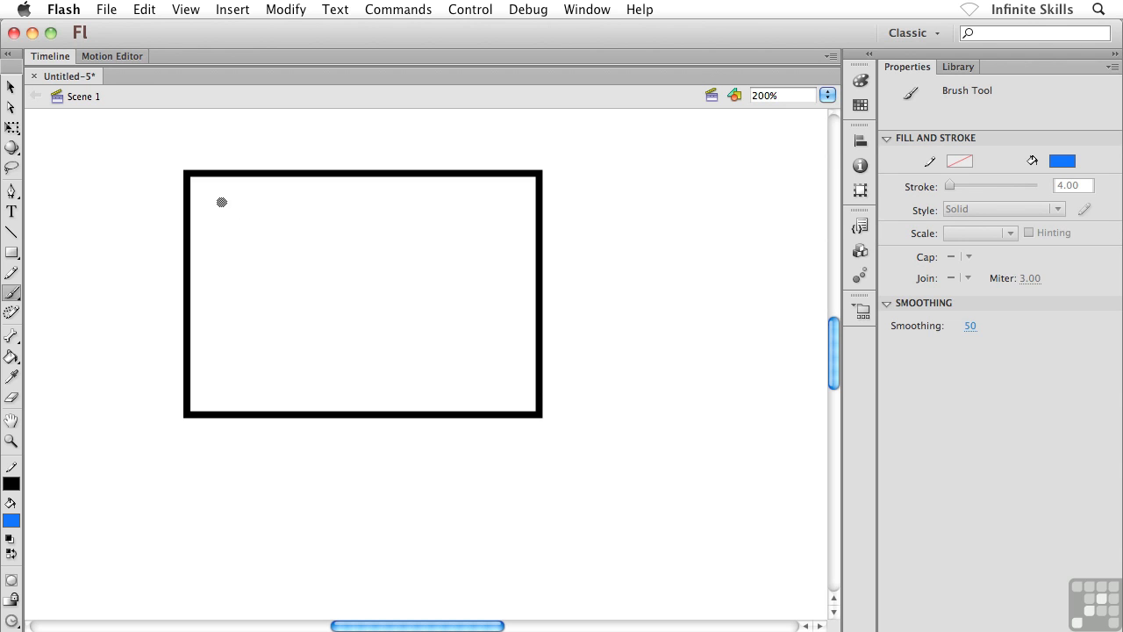
- Brush blue into the rectangle's upper-left and lower-left corners, plus one stroke just outside its right side
mouse_move(225, 210)
mouse_down()
mouse_move(206, 242)
mouse_move(220, 217)
mouse_move(207, 221)
mouse_move(206, 197)
mouse_move(198, 227)
mouse_move(179, 220)
mouse_move(180, 244)
mouse_move(193, 255)
mouse_move(219, 243)
mouse_move(156, 284)
mouse_move(219, 250)
mouse_move(220, 266)
mouse_move(188, 283)
mouse_move(173, 237)
mouse_move(190, 198)
mouse_move(178, 211)
mouse_move(215, 202)
mouse_move(207, 211)
mouse_move(203, 179)
mouse_move(166, 203)
mouse_move(217, 187)
mouse_move(227, 214)
mouse_move(210, 244)
mouse_up()
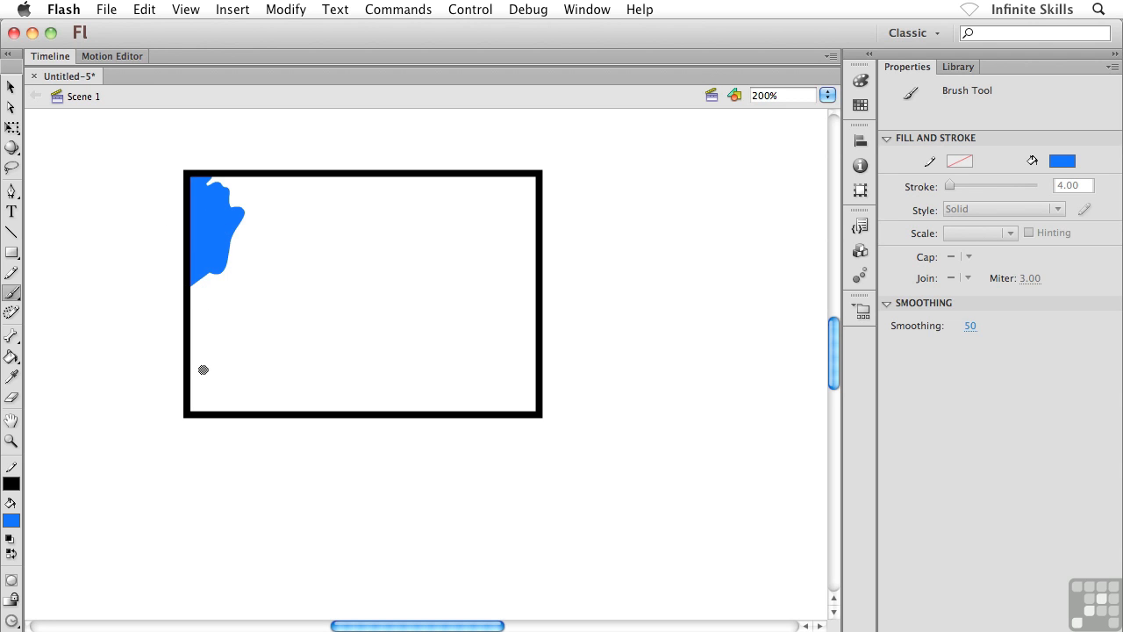
mouse_move(211, 383)
mouse_down()
mouse_move(213, 409)
mouse_move(215, 390)
mouse_up()
mouse_move(231, 372)
mouse_down()
mouse_move(238, 405)
mouse_move(248, 391)
mouse_move(216, 413)
mouse_move(229, 427)
mouse_move(240, 379)
mouse_move(253, 409)
mouse_move(245, 413)
mouse_move(273, 405)
mouse_move(243, 428)
mouse_move(296, 410)
mouse_move(265, 442)
mouse_up()
mouse_move(582, 336)
mouse_down()
mouse_move(574, 367)
mouse_move(575, 338)
mouse_move(556, 372)
mouse_move(505, 366)
mouse_move(509, 348)
mouse_move(526, 349)
mouse_move(526, 372)
mouse_move(545, 335)
mouse_move(544, 379)
mouse_up()
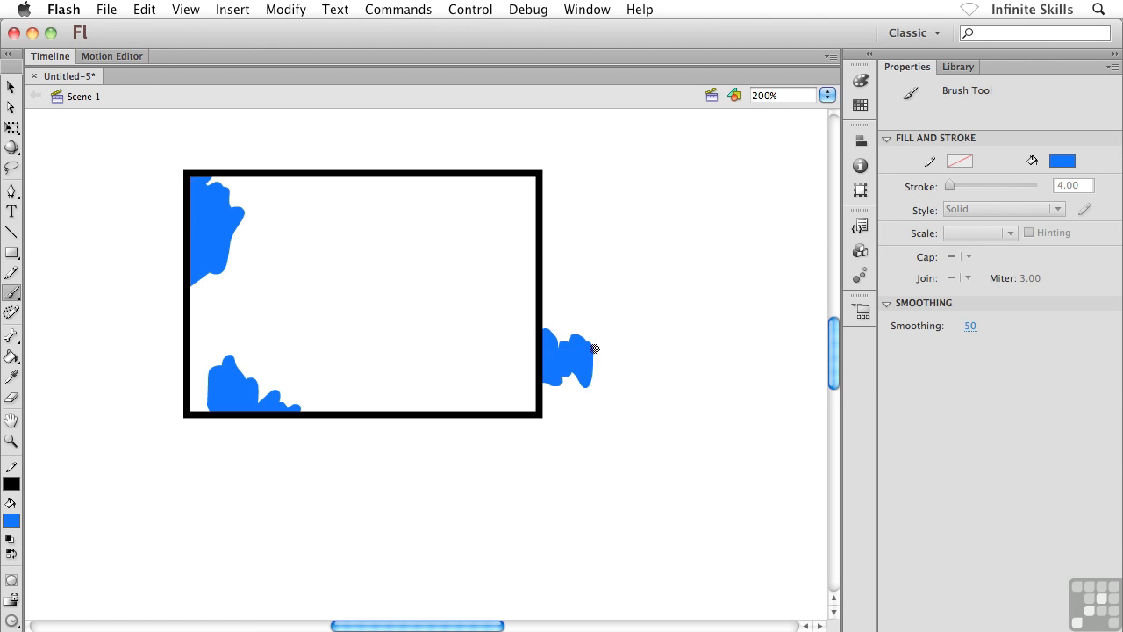
- Brush a wavy blue stroke outside the top-right corner and one inside the right edge, then check the Brush Mode list
mouse_move(614, 196)
mouse_down()
mouse_move(599, 215)
mouse_move(569, 187)
mouse_move(509, 213)
mouse_move(570, 209)
mouse_move(575, 189)
mouse_up()
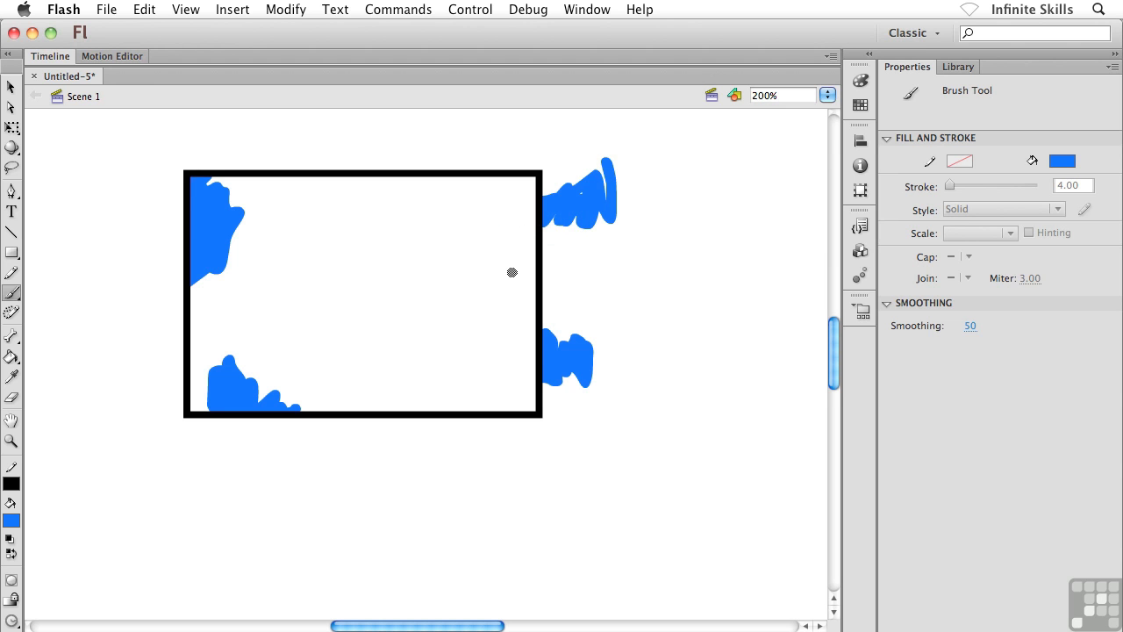
mouse_move(492, 266)
mouse_down()
mouse_move(496, 347)
mouse_move(510, 268)
mouse_move(525, 254)
mouse_move(522, 302)
mouse_move(566, 292)
mouse_up()
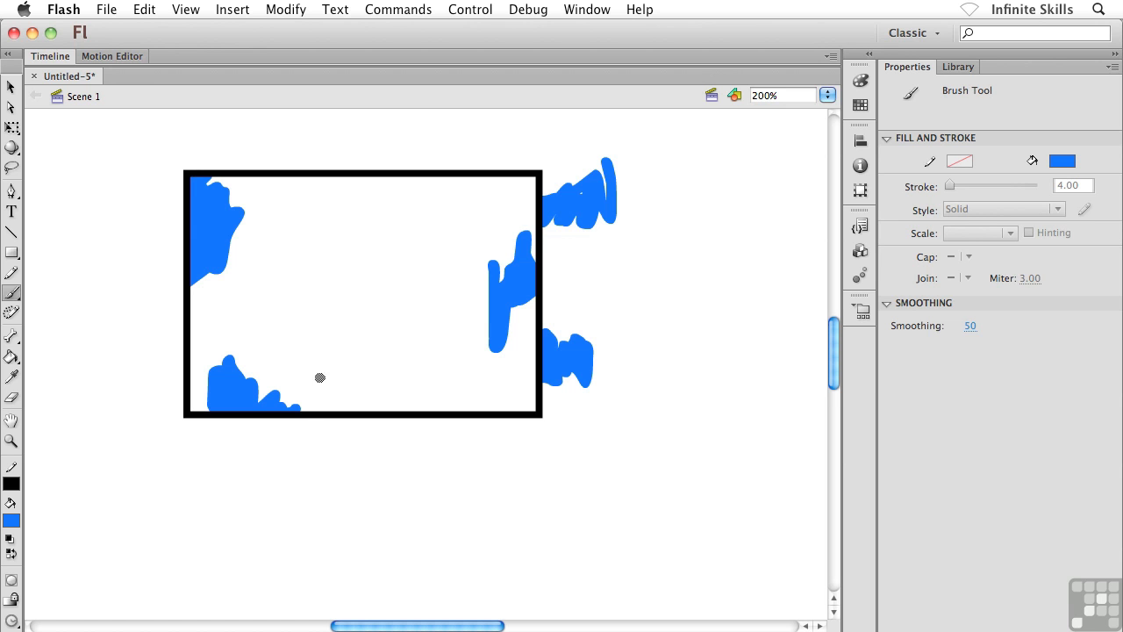
click(11, 620)
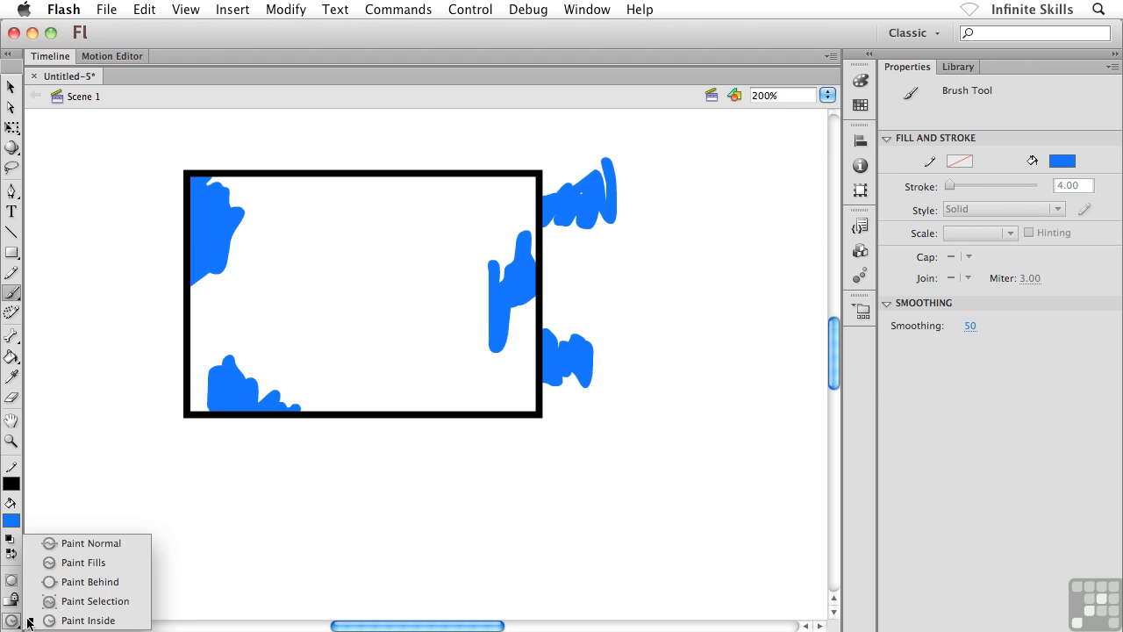
click(101, 548)
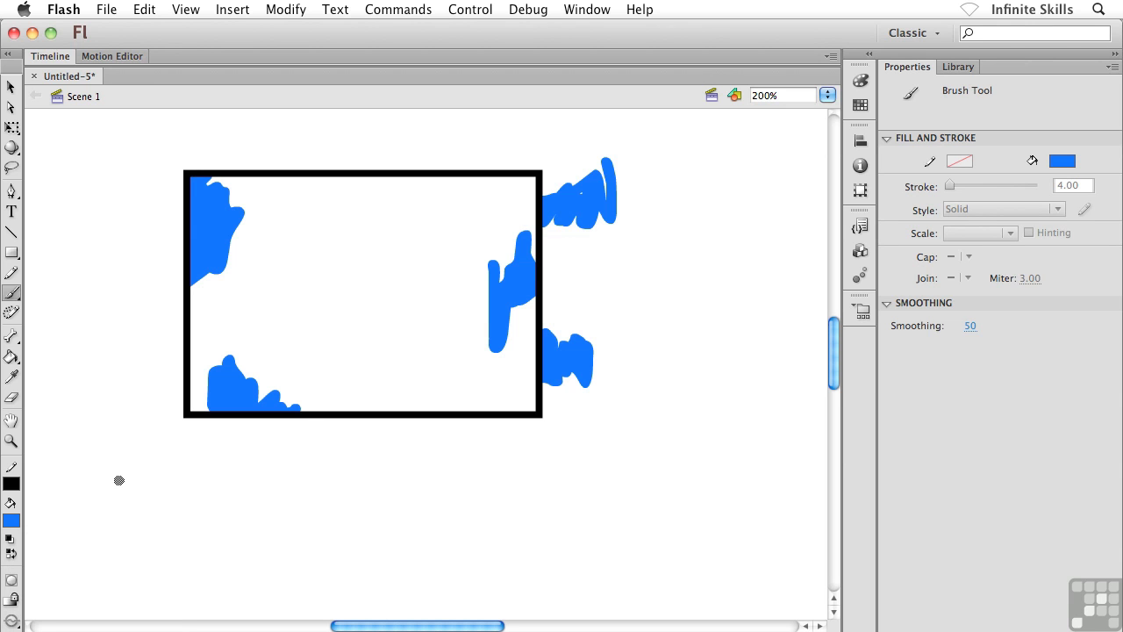